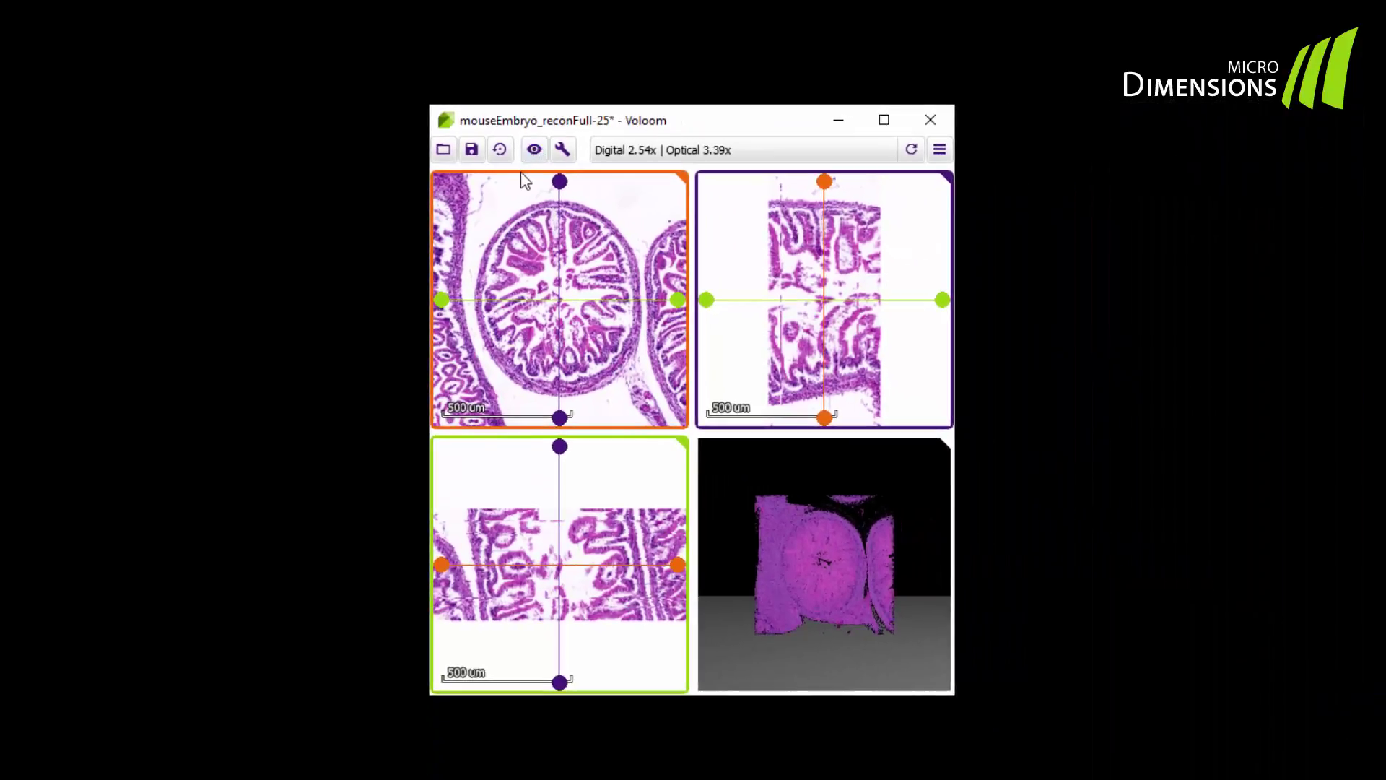
Zoom and pan the orange section view, then restore the section views' default framing
{"action": "scroll", "coordinate": [545, 254], "scroll_direction": "down", "scroll_amount": 10}
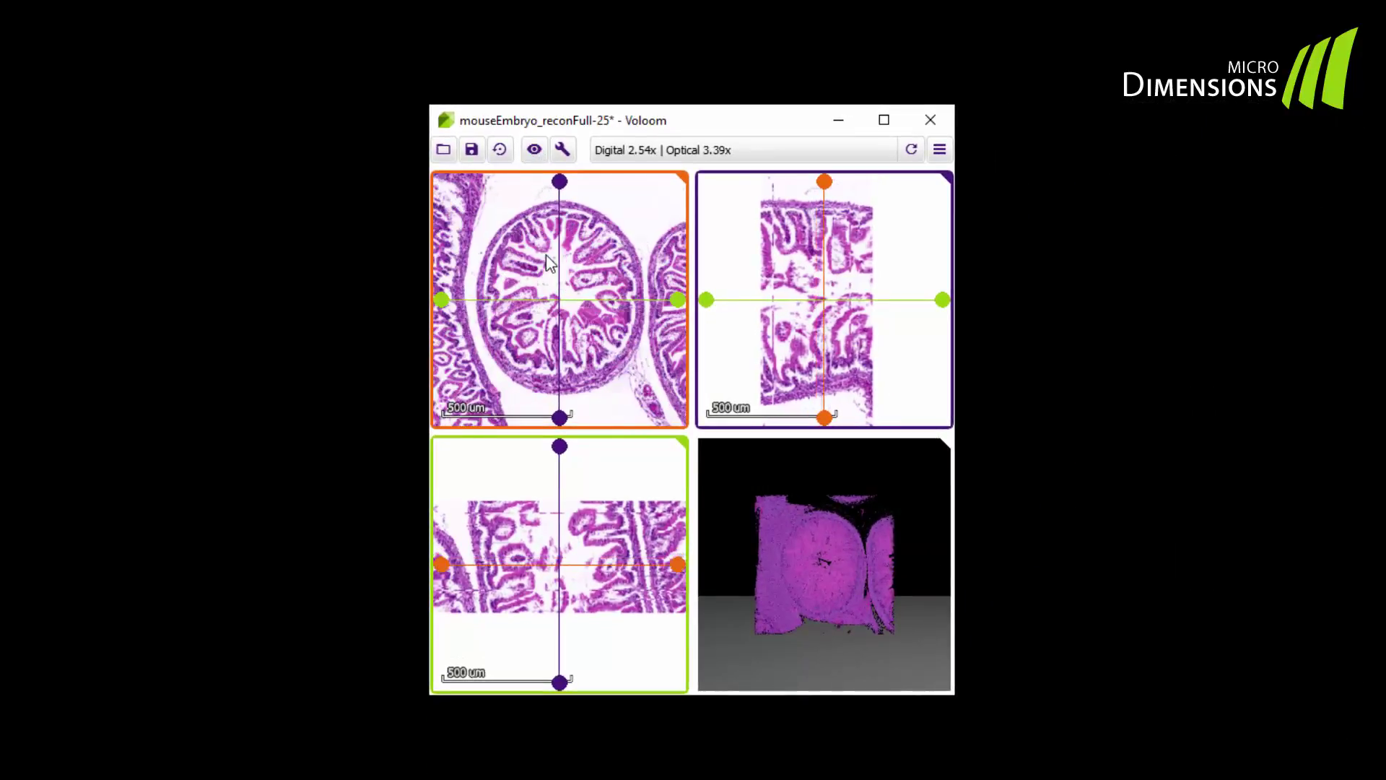
{"action": "scroll", "coordinate": [545, 254], "scroll_direction": "down", "scroll_amount": 7}
{"action": "scroll", "coordinate": [546, 254], "scroll_direction": "down", "scroll_amount": 6}
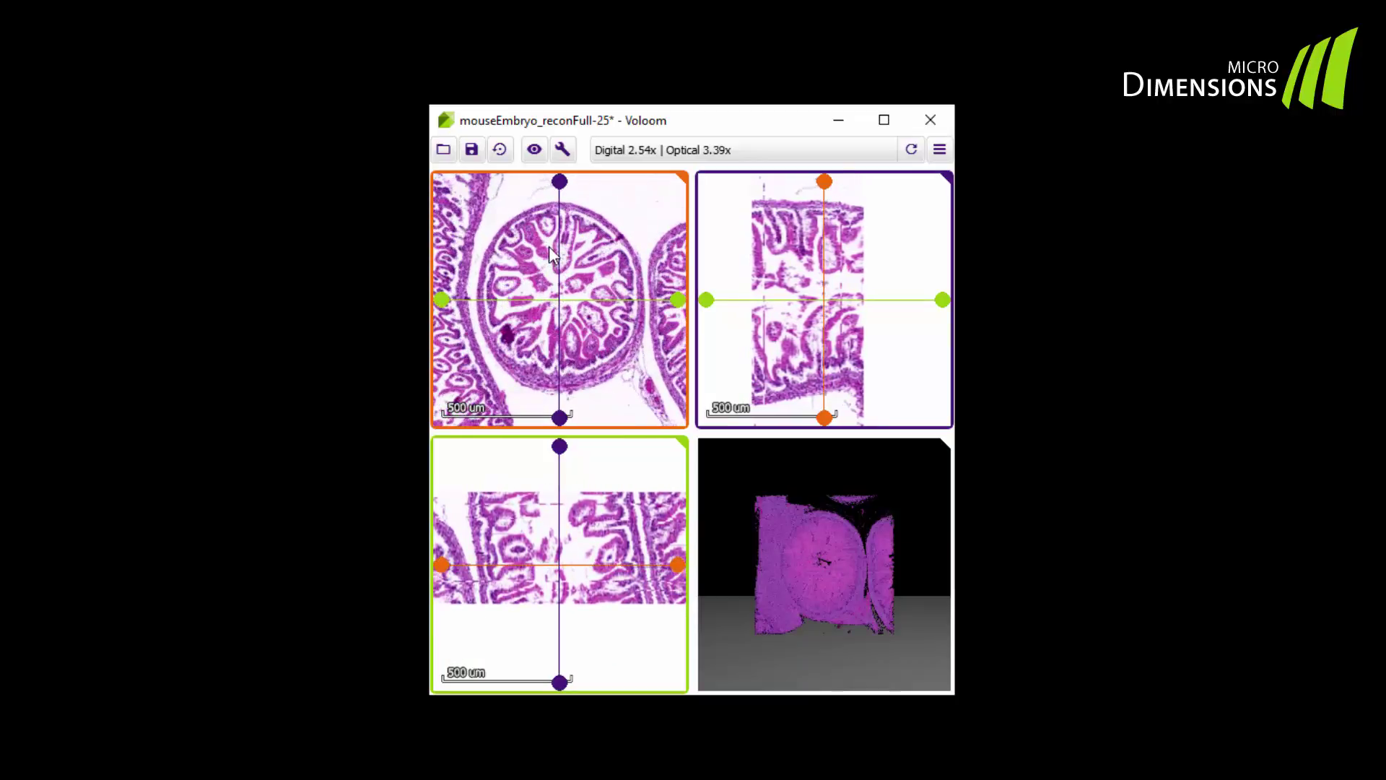
{"action": "mouse_move", "coordinate": [549, 247]}
{"action": "left_mouse_down"}
{"action": "mouse_move", "coordinate": [583, 249]}
{"action": "mouse_move", "coordinate": [541, 244]}
{"action": "left_mouse_up"}
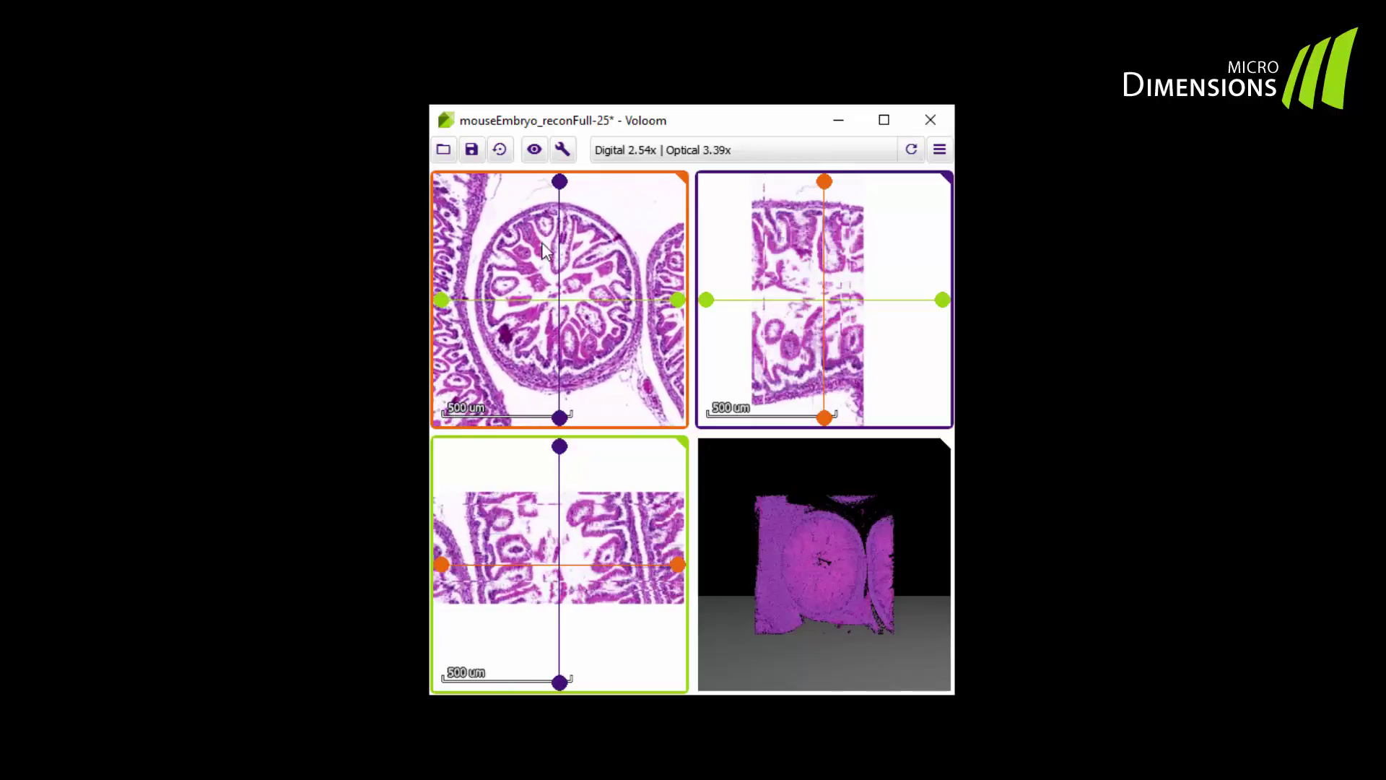
{"action": "left_click", "coordinate": [500, 150]}
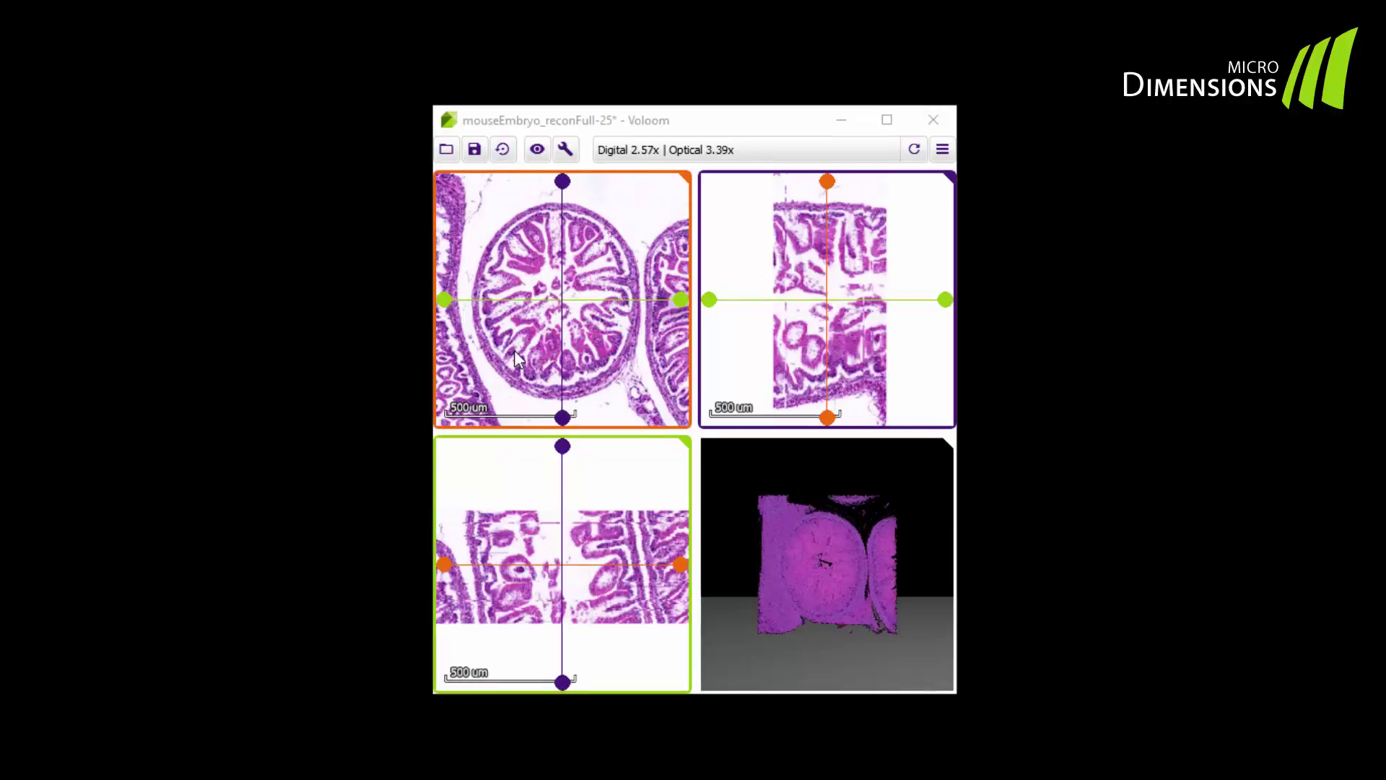
Zoom the slice views in and back out, reset their framing, and rotate the 3-D embryo rendering
{"action": "left_click", "coordinate": [514, 349]}
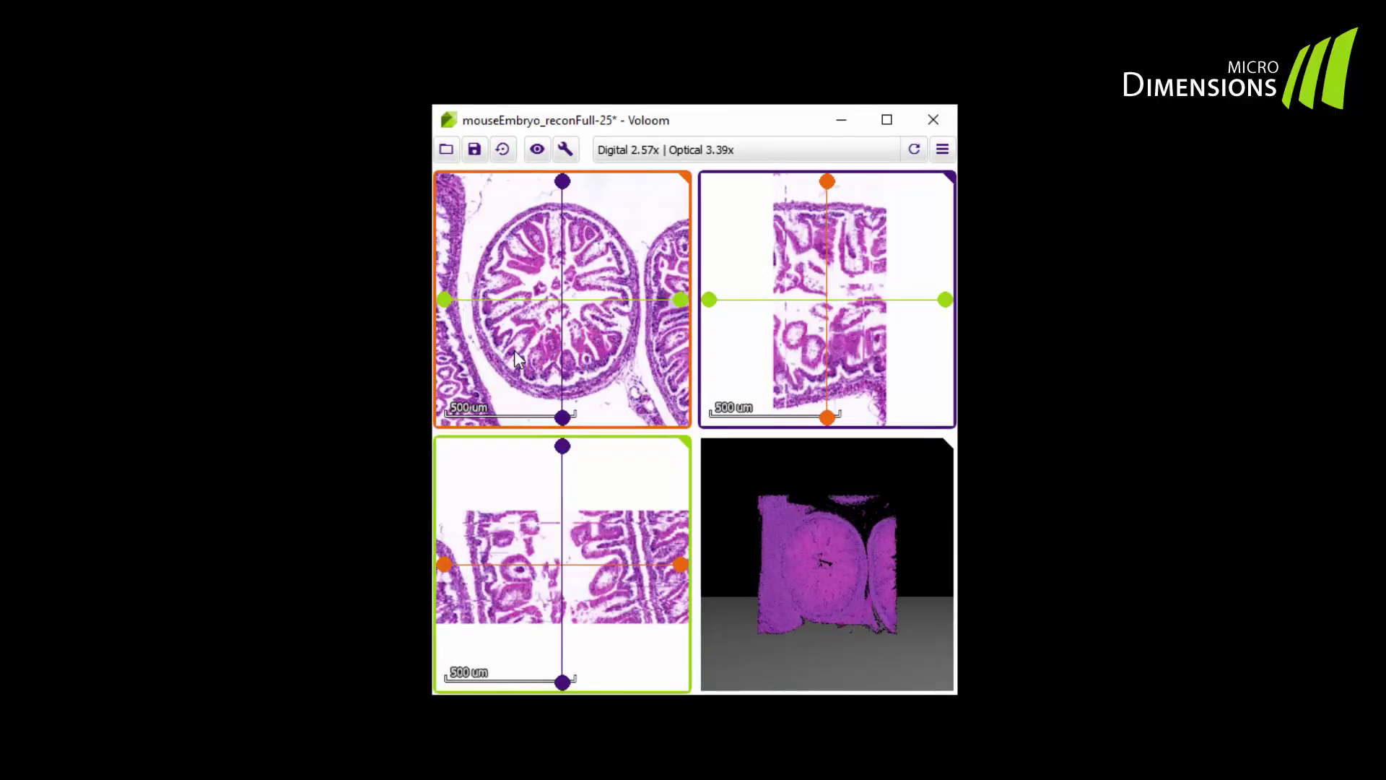
{"action": "scroll", "coordinate": [515, 353], "scroll_direction": "up", "scroll_amount": 5}
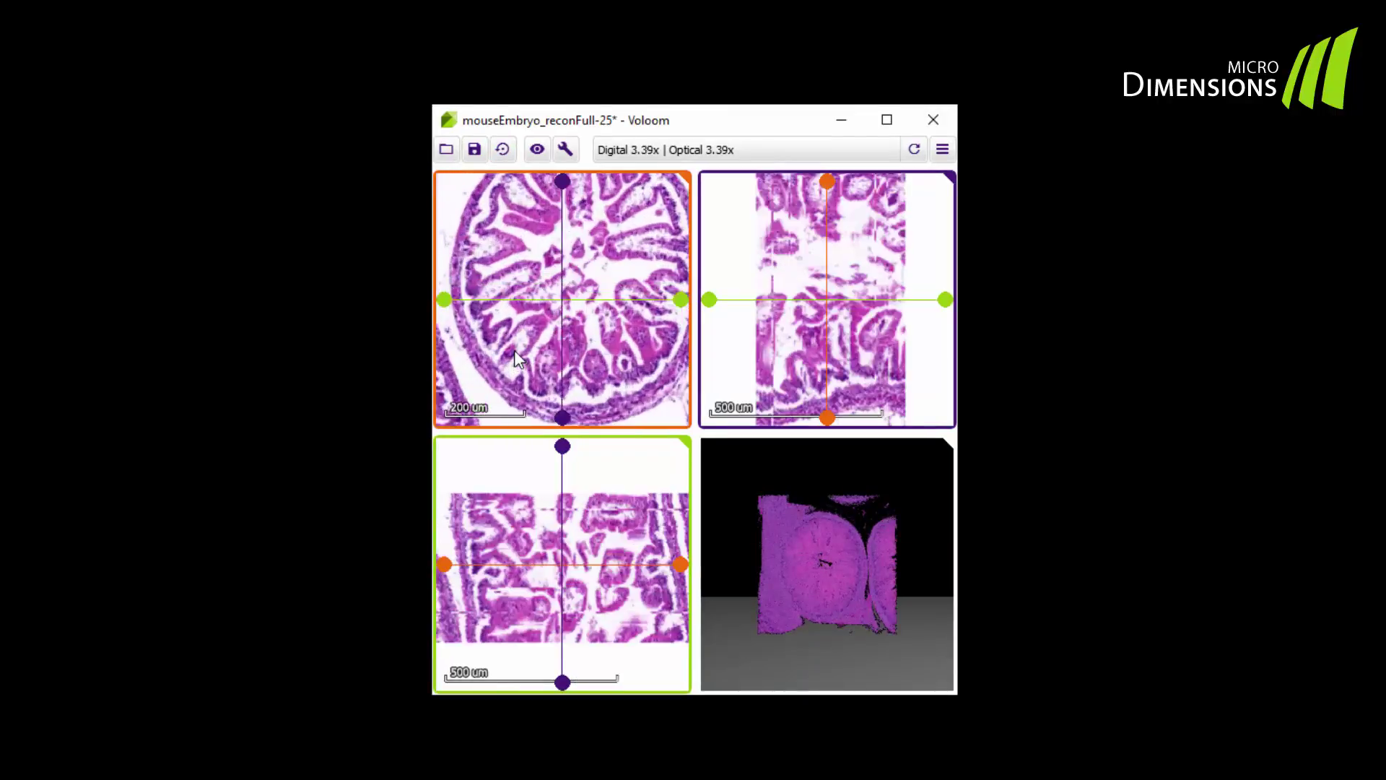
{"action": "scroll", "coordinate": [514, 353], "scroll_direction": "up", "scroll_amount": 7}
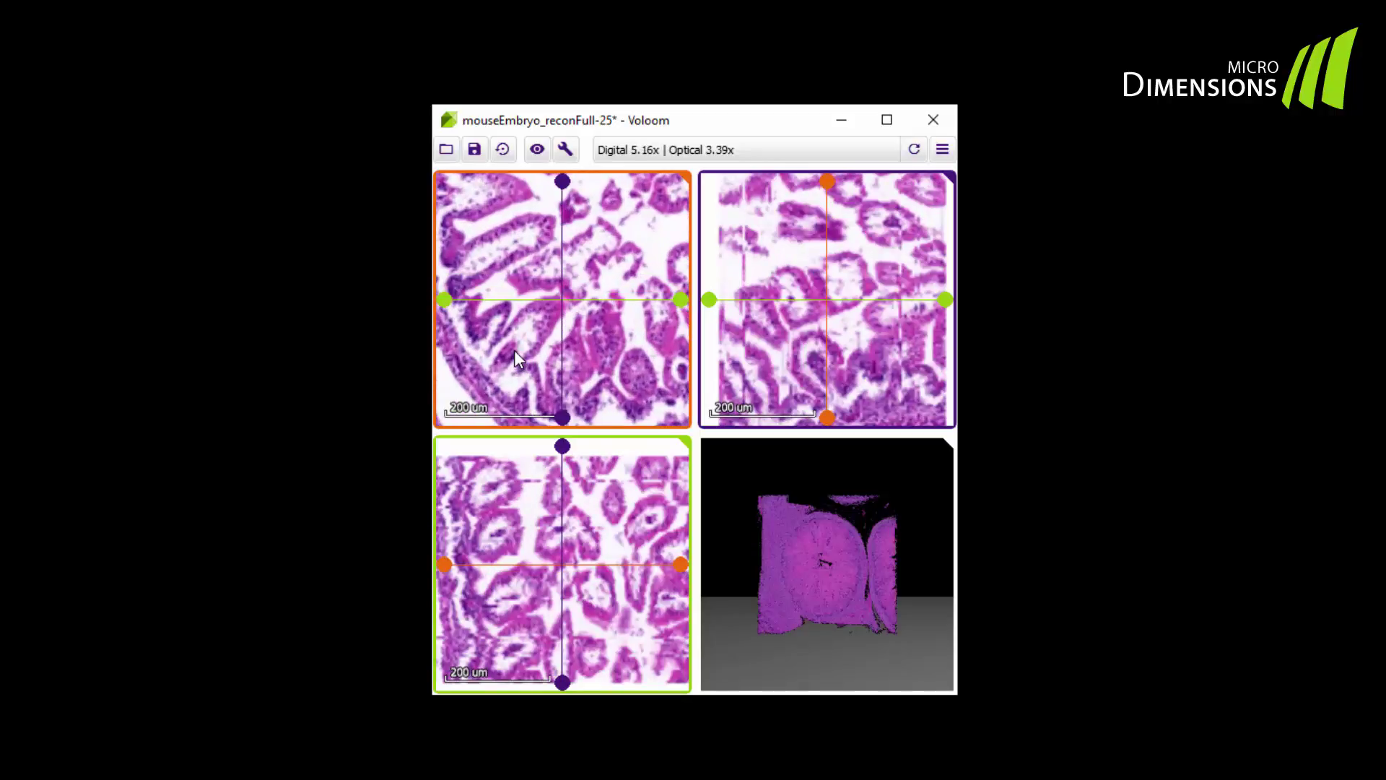
{"action": "scroll", "coordinate": [514, 356], "scroll_direction": "up", "scroll_amount": 5}
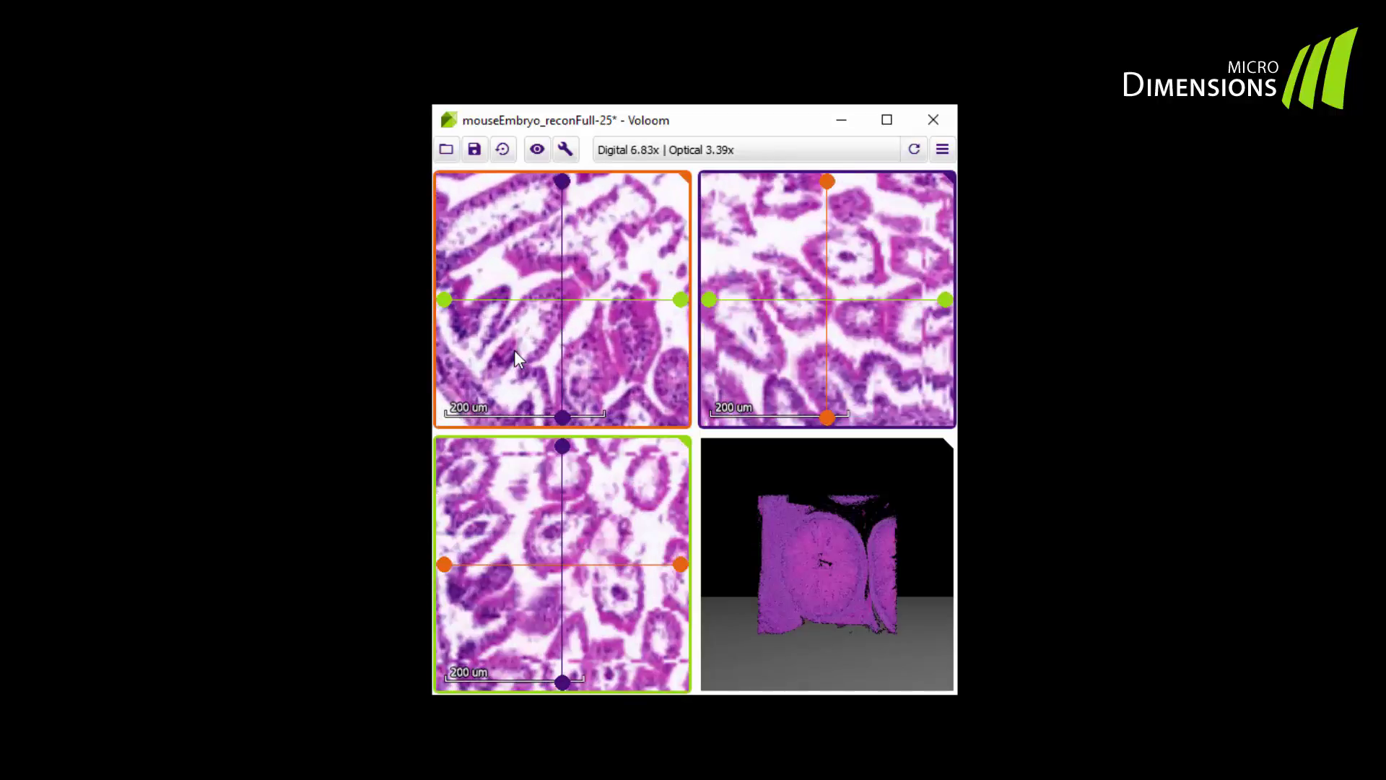
{"action": "scroll", "coordinate": [514, 357], "scroll_direction": "up", "scroll_amount": 5}
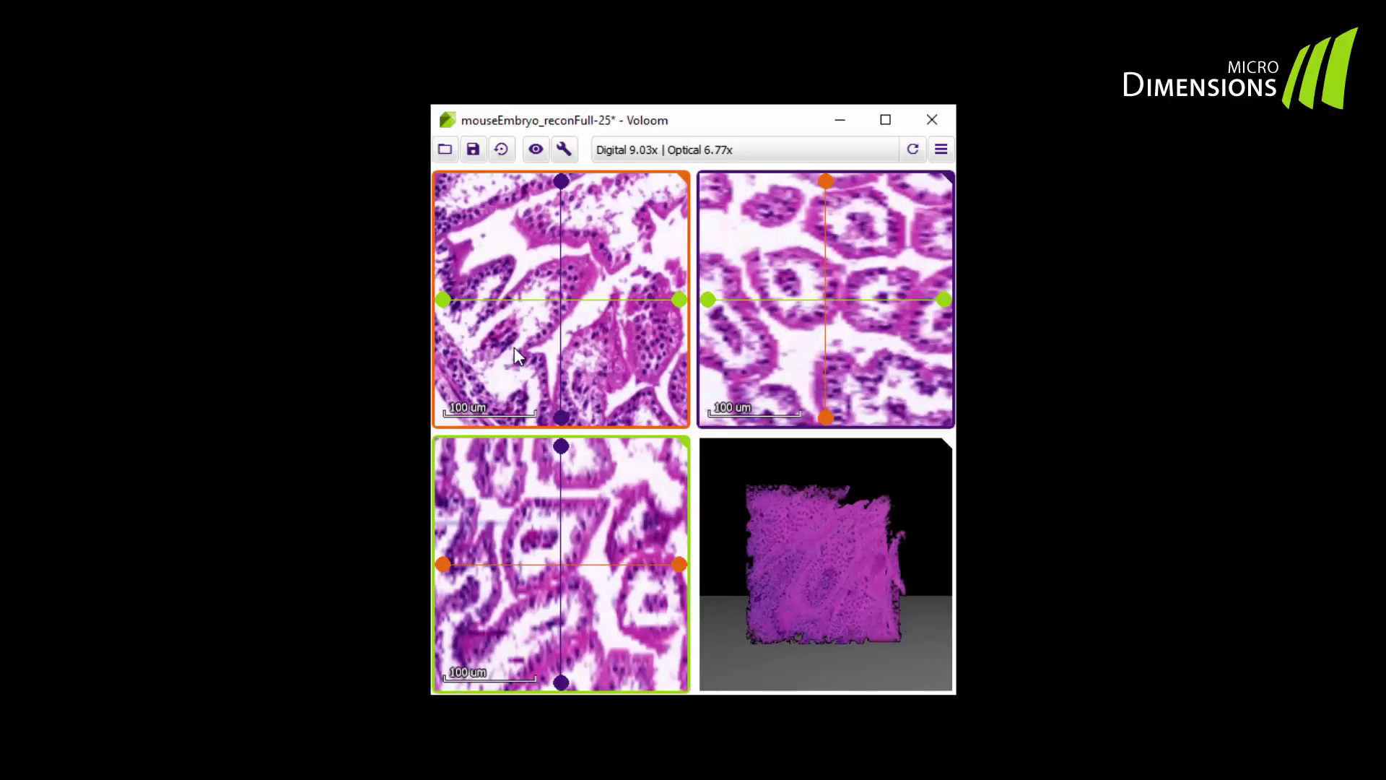
{"action": "scroll", "coordinate": [514, 348], "scroll_direction": "down", "scroll_amount": 5}
{"action": "scroll", "coordinate": [514, 348], "scroll_direction": "down", "scroll_amount": 4}
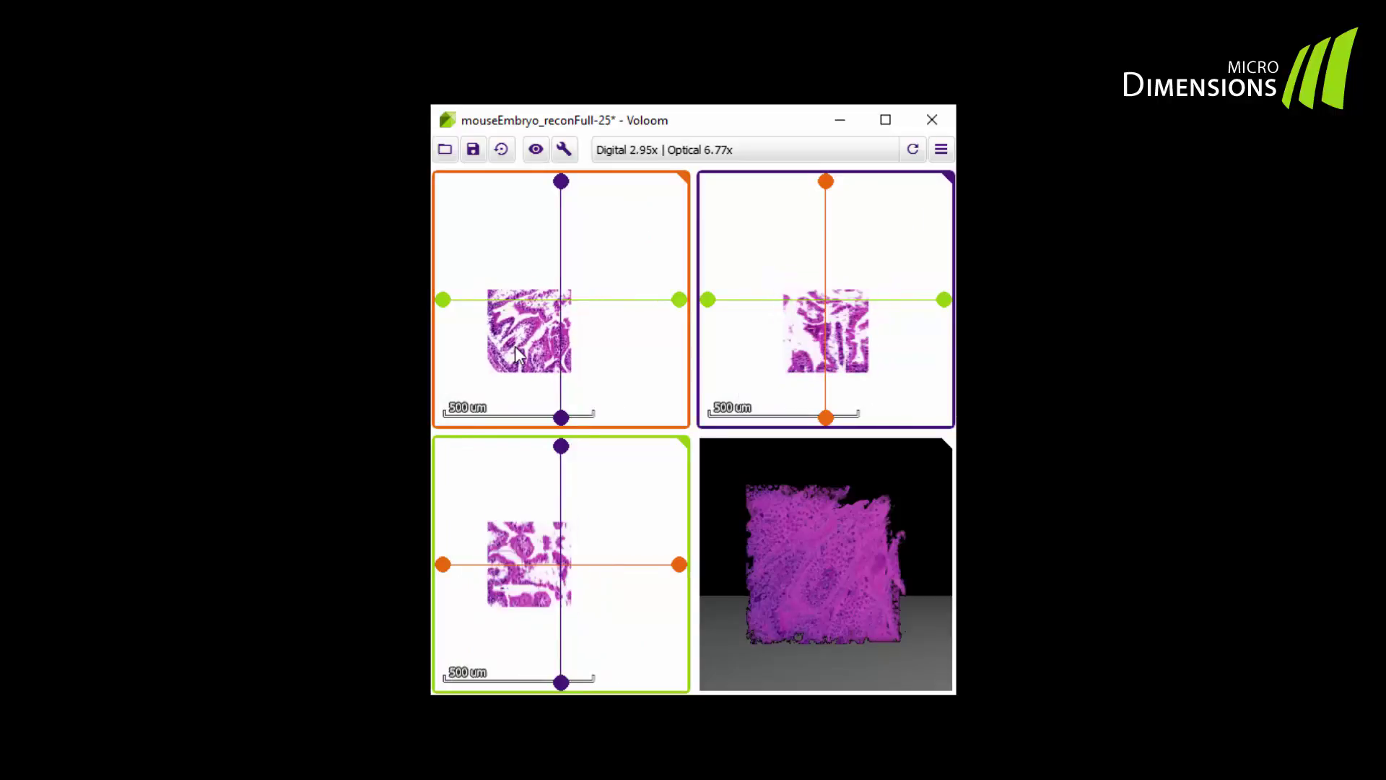
{"action": "scroll", "coordinate": [516, 353], "scroll_direction": "down", "scroll_amount": 1}
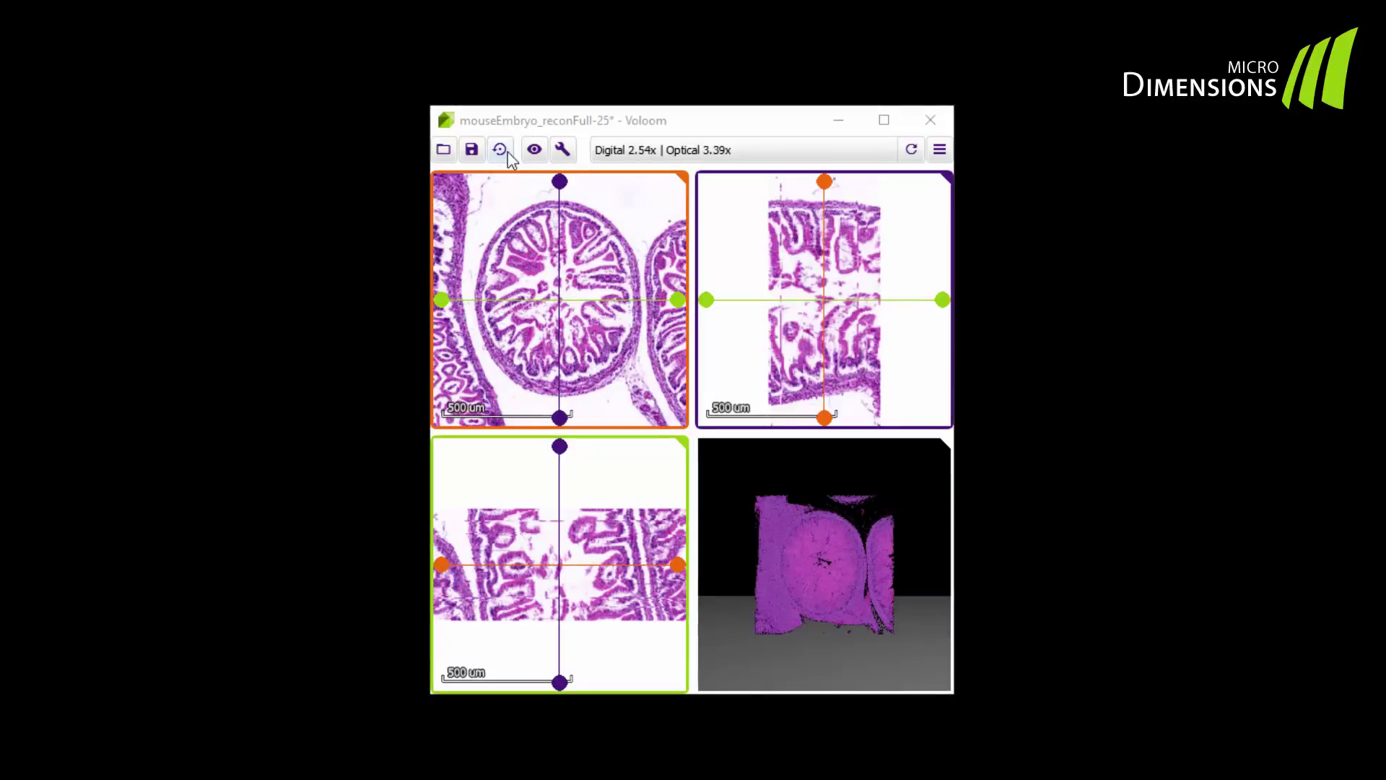
{"action": "left_click", "coordinate": [513, 180]}
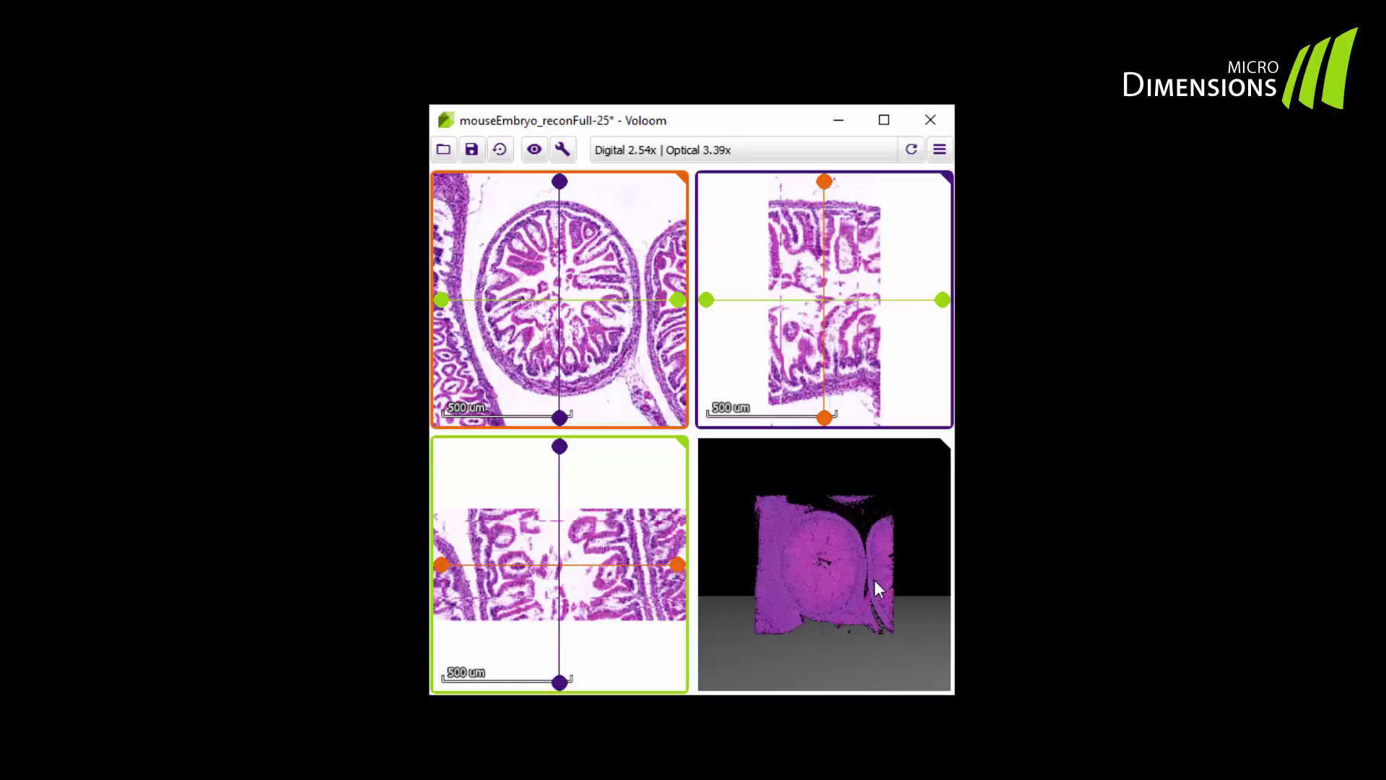
{"action": "mouse_move", "coordinate": [868, 578]}
{"action": "left_mouse_down"}
{"action": "mouse_move", "coordinate": [743, 579]}
{"action": "mouse_move", "coordinate": [686, 562]}
{"action": "mouse_move", "coordinate": [1031, 584]}
{"action": "mouse_move", "coordinate": [959, 603]}
{"action": "mouse_move", "coordinate": [890, 604]}
{"action": "mouse_move", "coordinate": [890, 584]}
{"action": "left_mouse_up"}
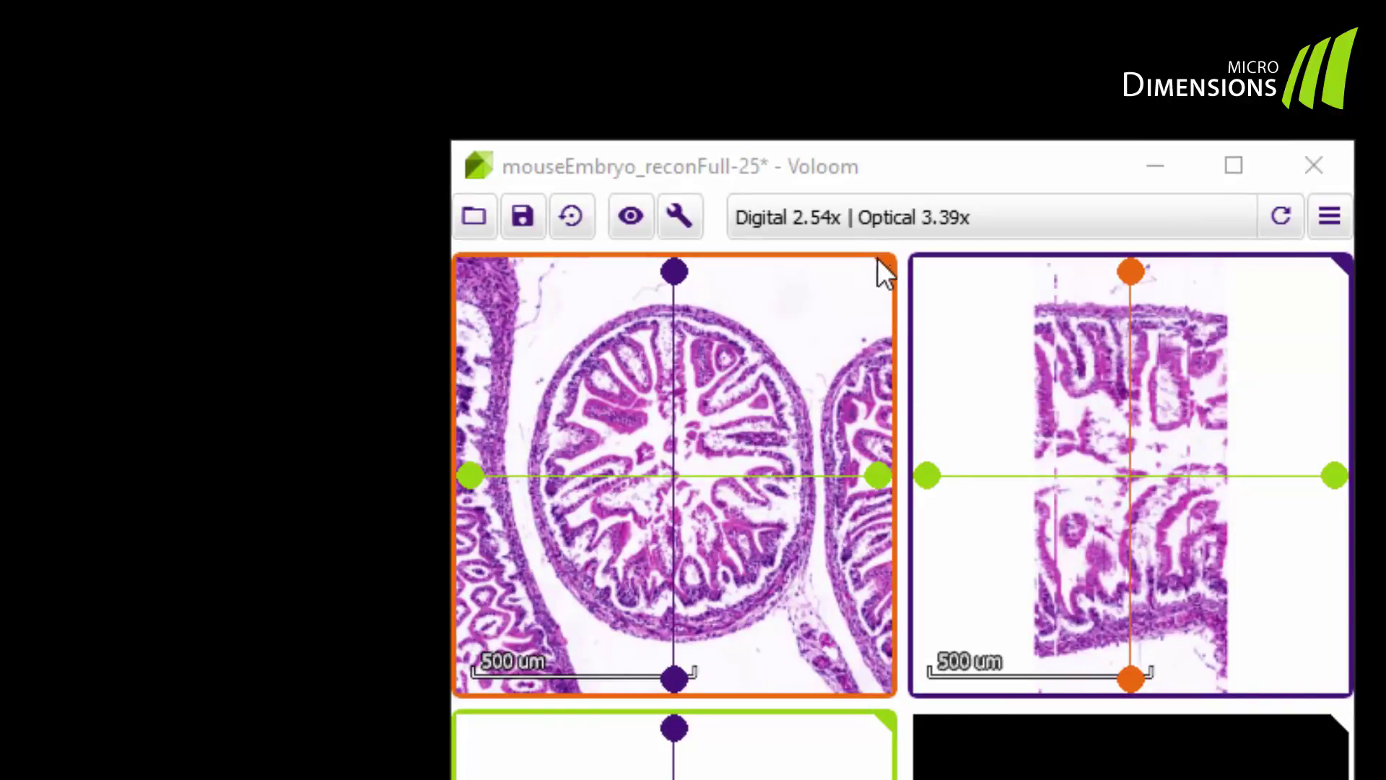
{"action": "mouse_move", "coordinate": [877, 258]}
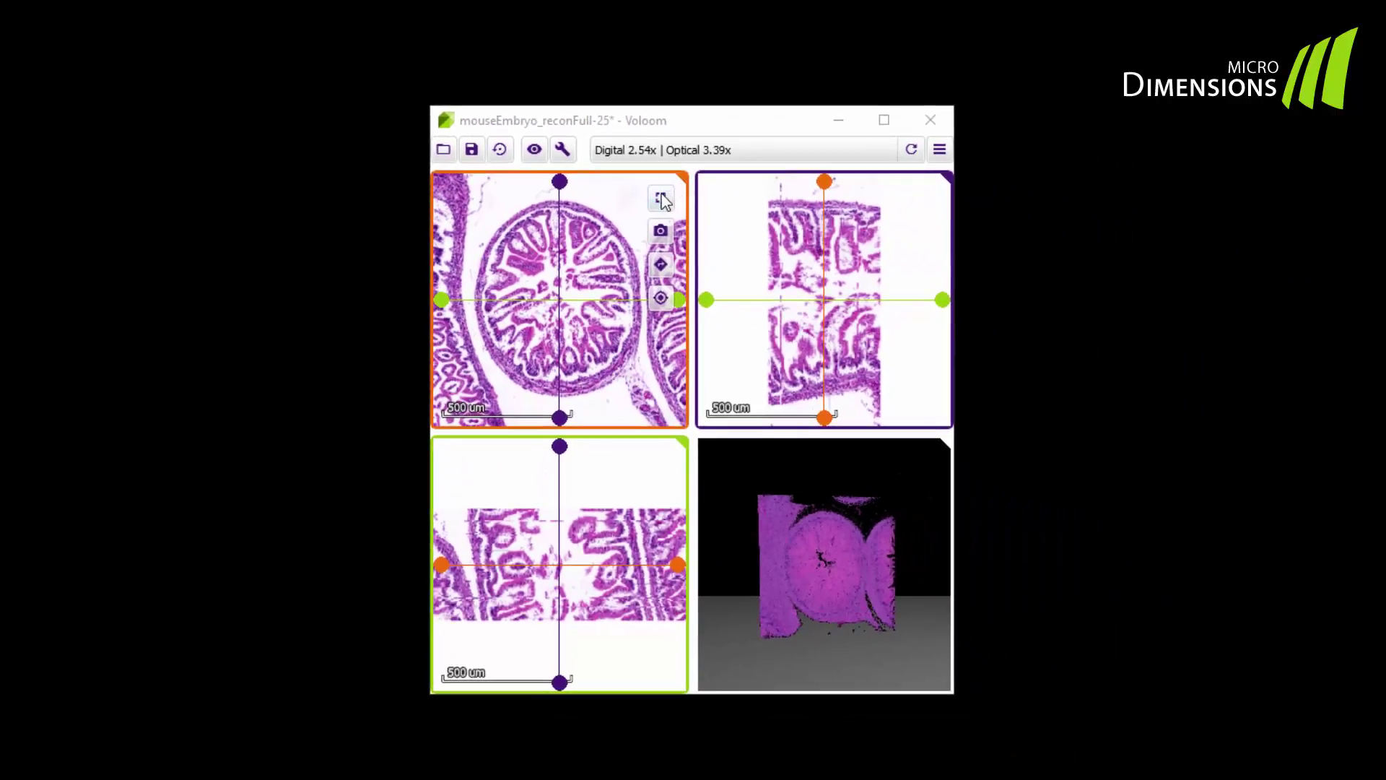
{"action": "left_click", "coordinate": [661, 197]}
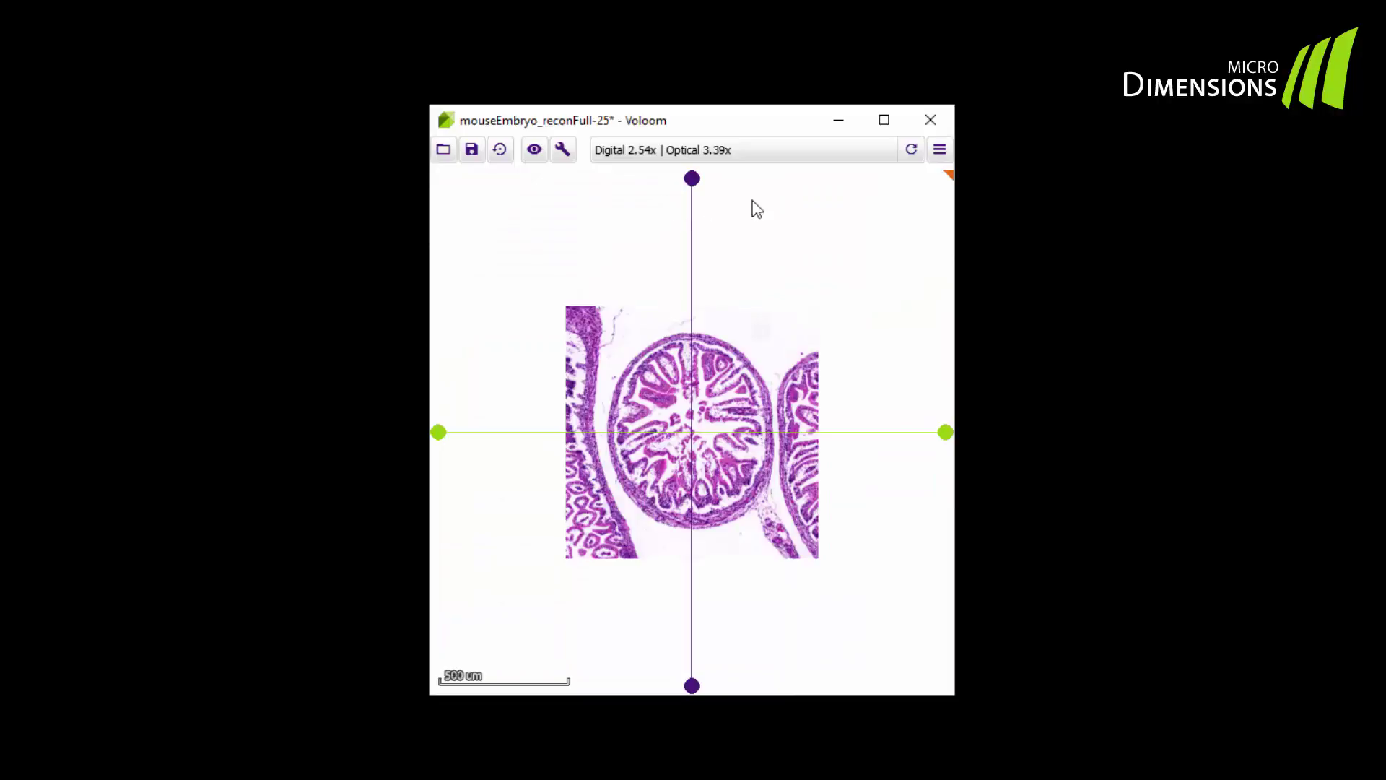
{"action": "mouse_move", "coordinate": [945, 178]}
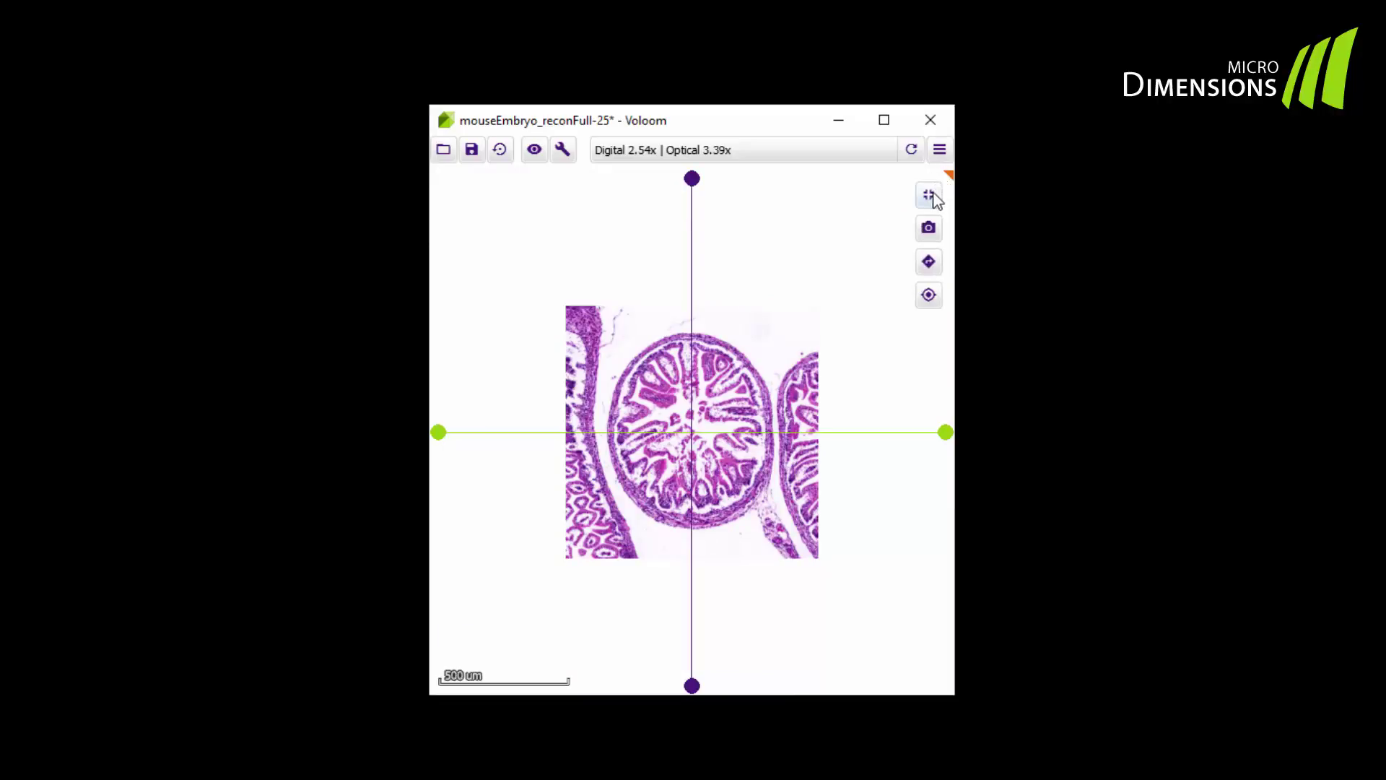
{"action": "left_click", "coordinate": [930, 195]}
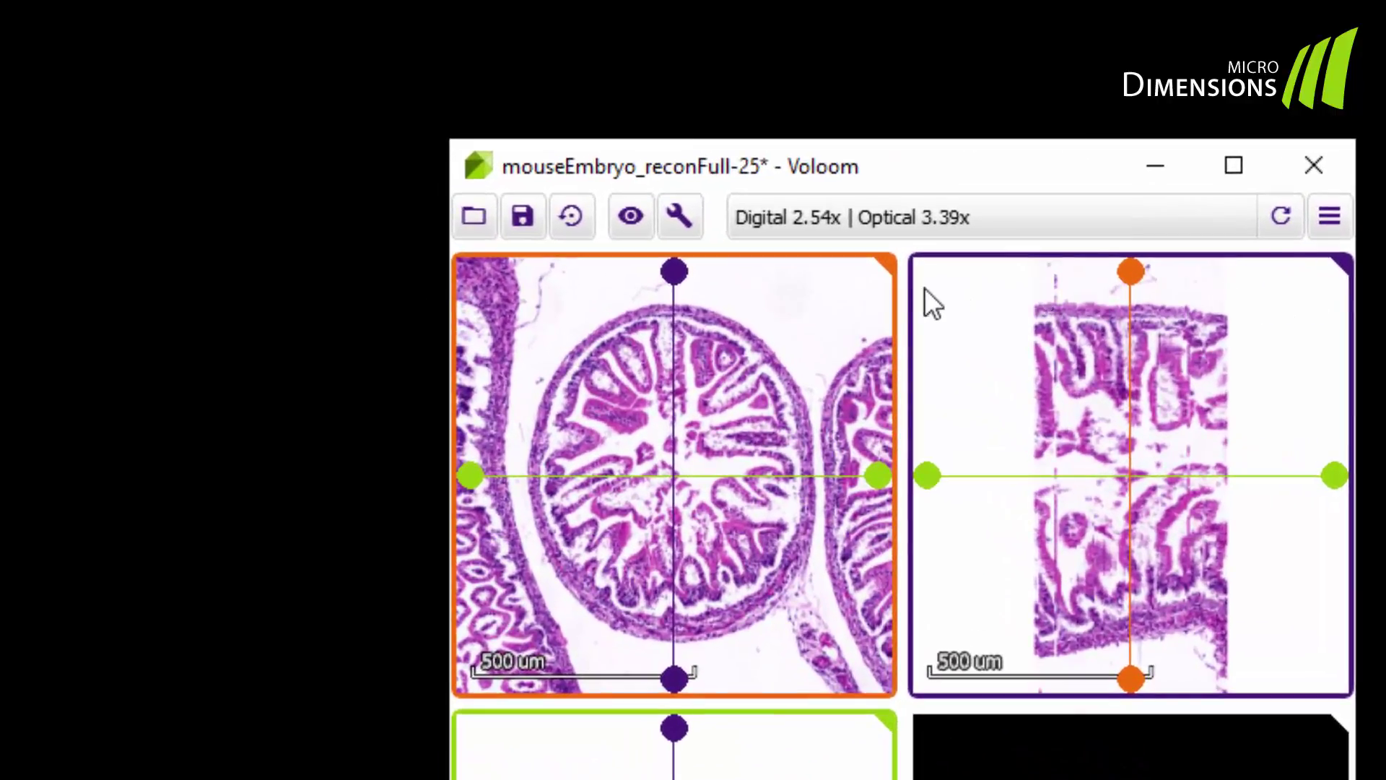
{"action": "mouse_move", "coordinate": [876, 259]}
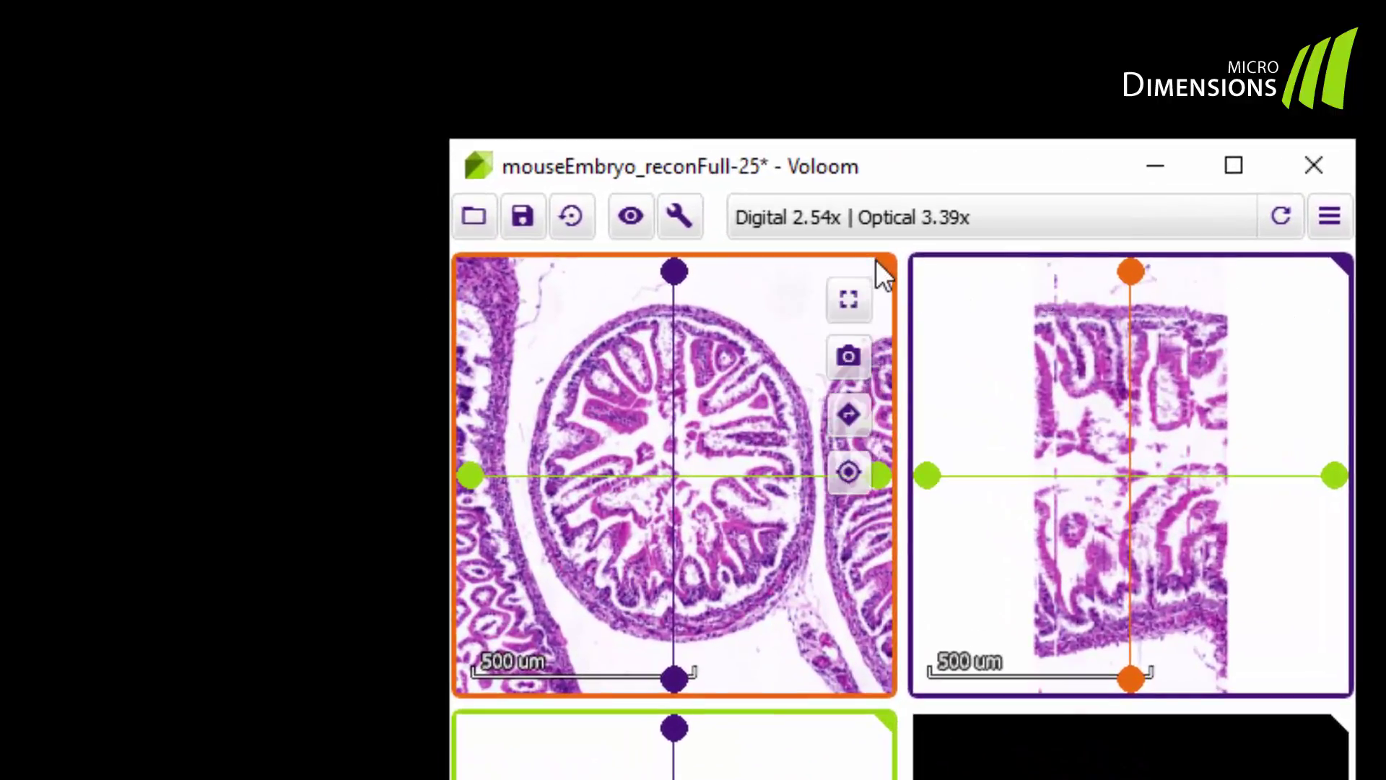
{"action": "left_click", "coordinate": [849, 356]}
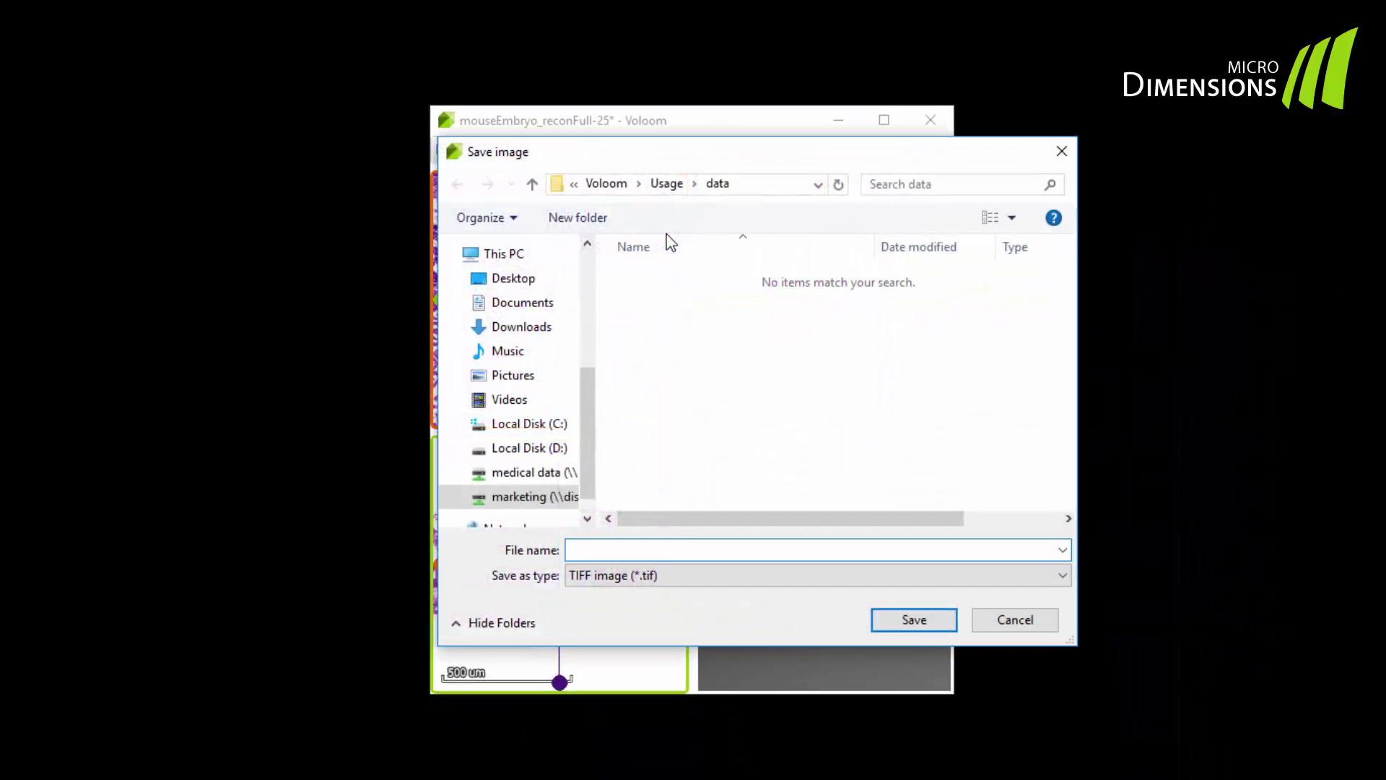
{"action": "left_click", "coordinate": [1003, 621]}
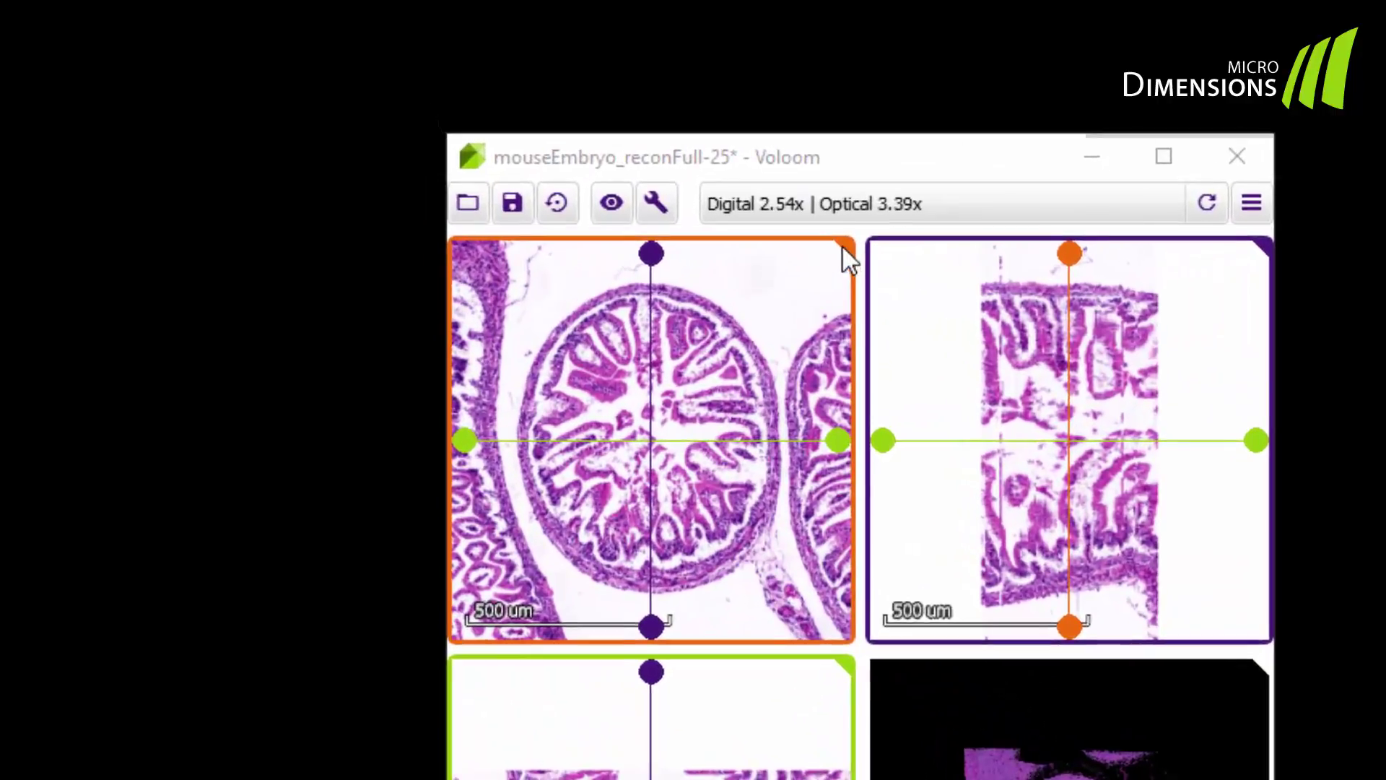
{"action": "mouse_move", "coordinate": [684, 184]}
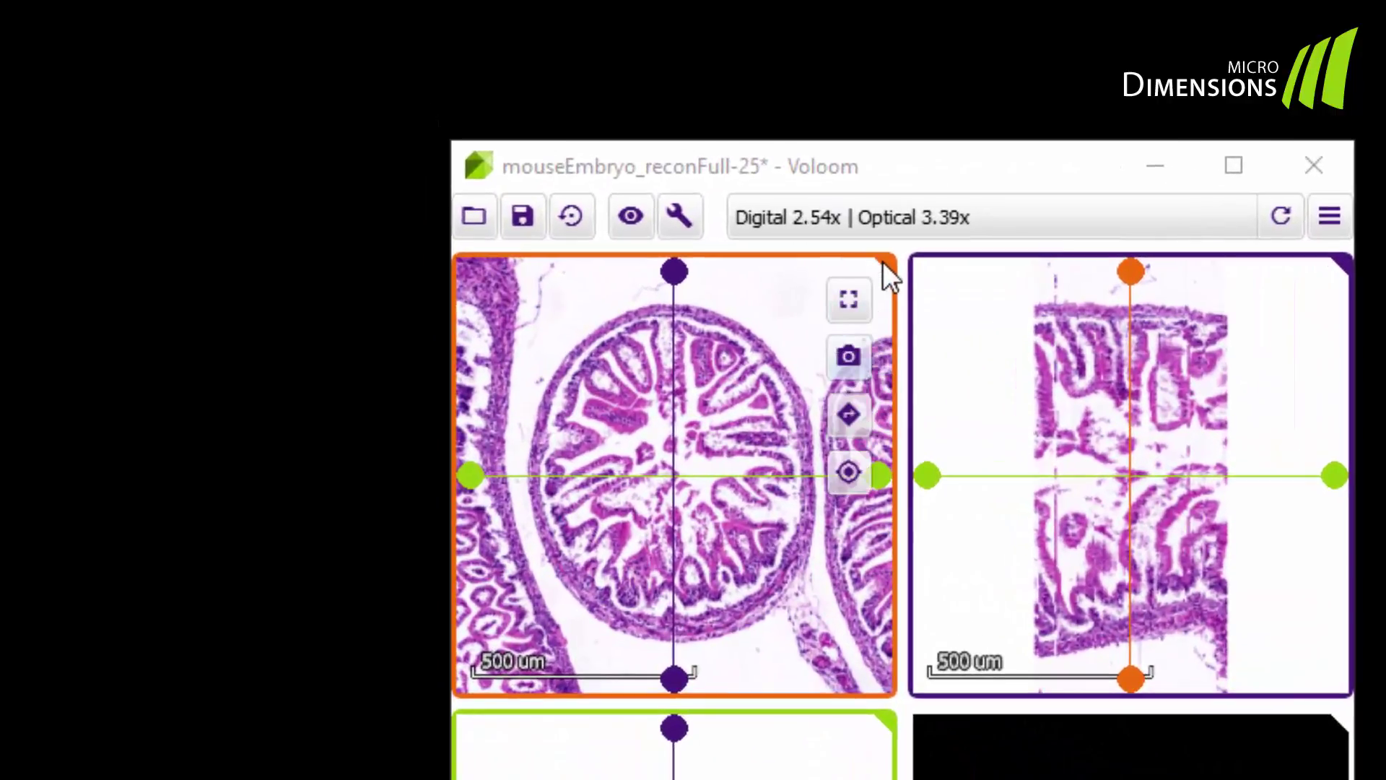
{"action": "left_click", "coordinate": [850, 414]}
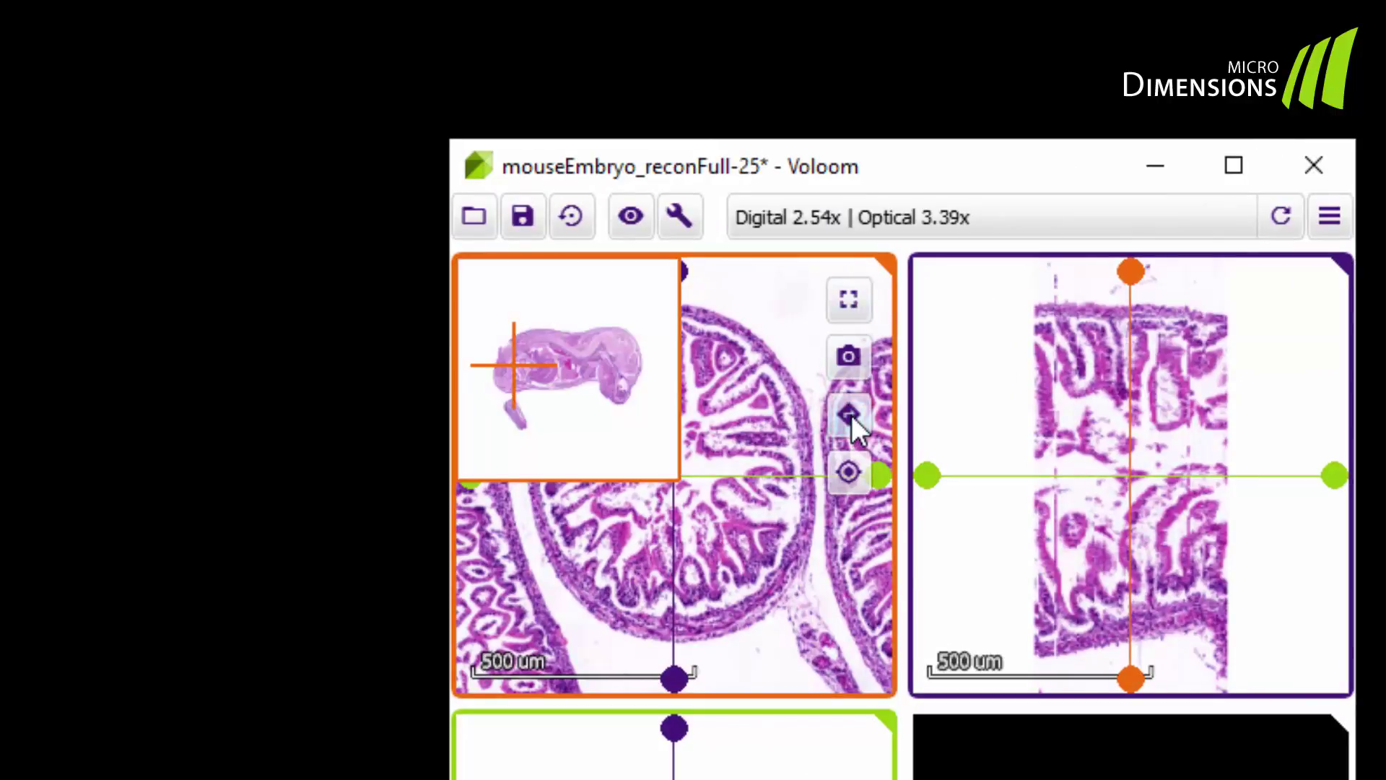
{"action": "left_click", "coordinate": [850, 414]}
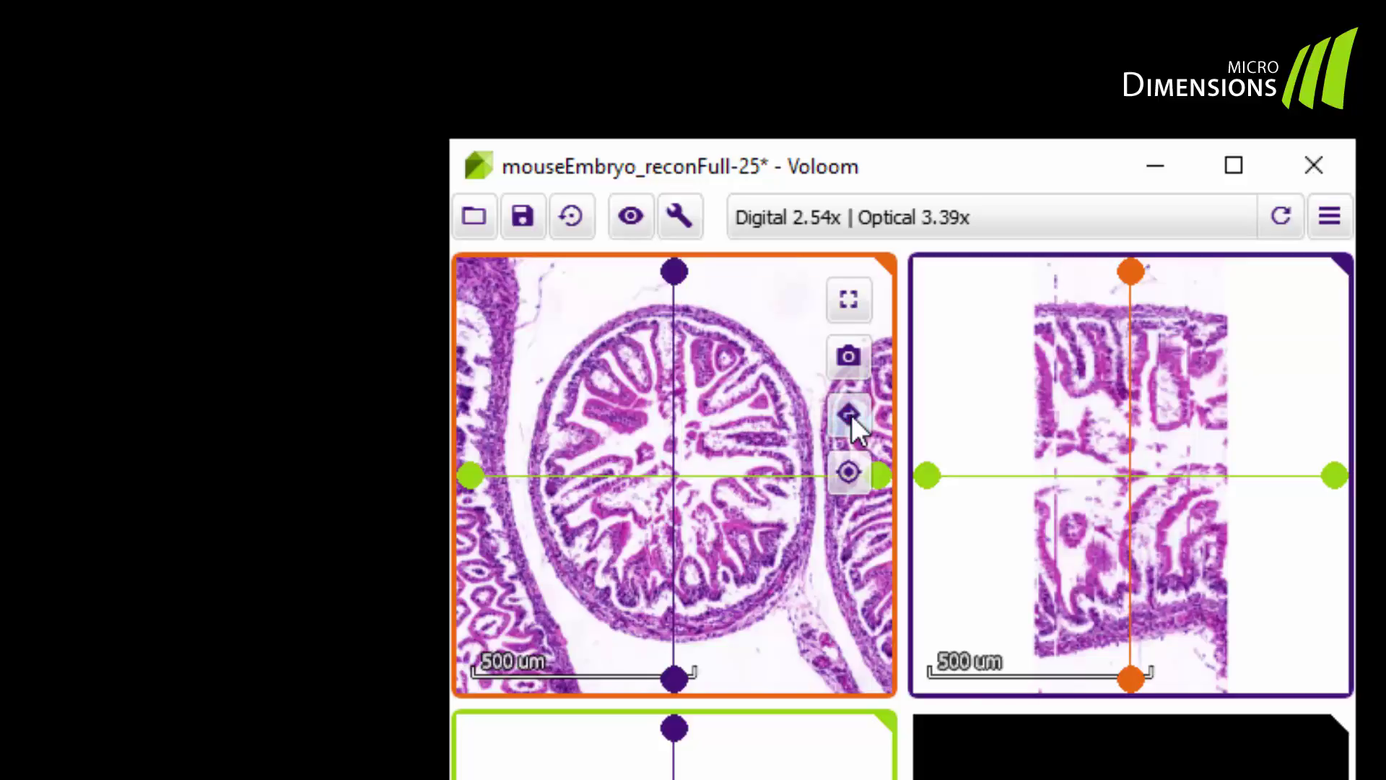
{"action": "left_click", "coordinate": [849, 472]}
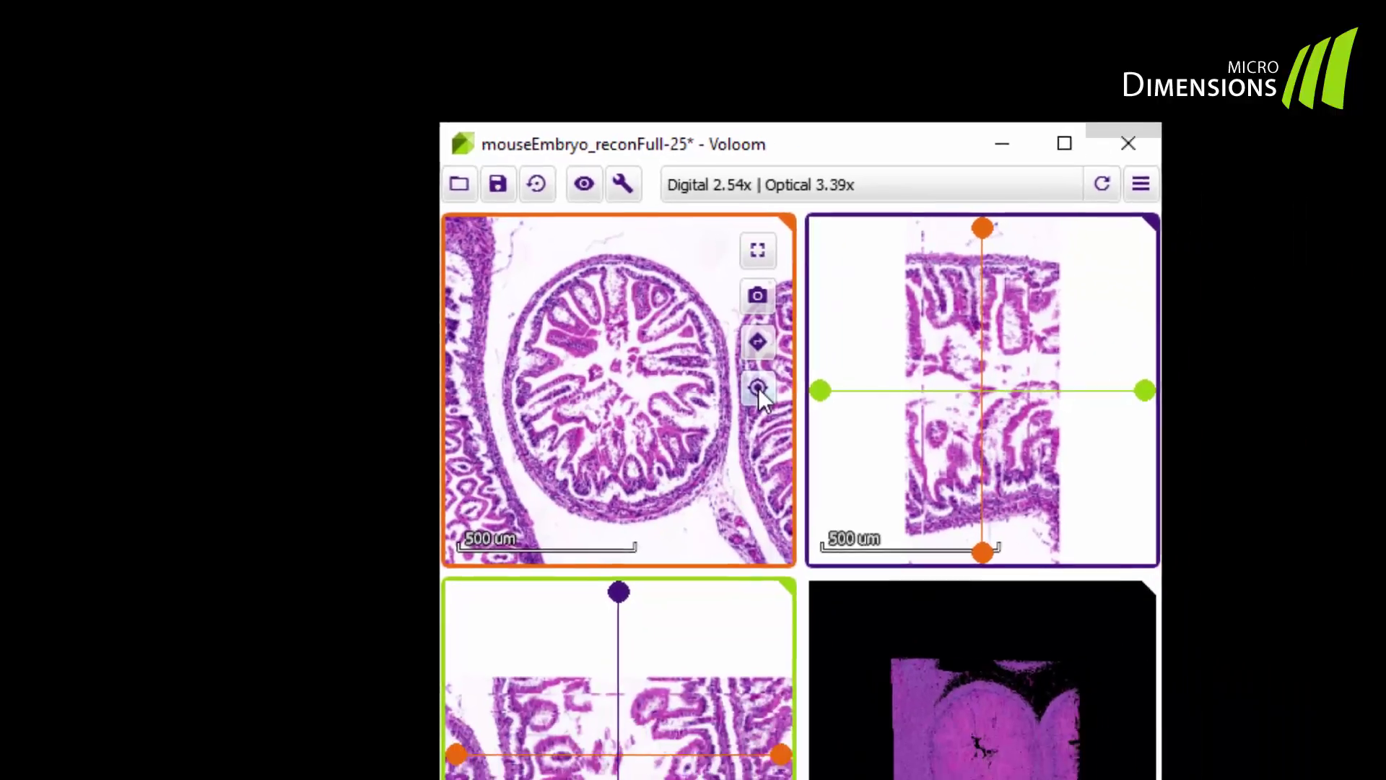
{"action": "left_click", "coordinate": [849, 472]}
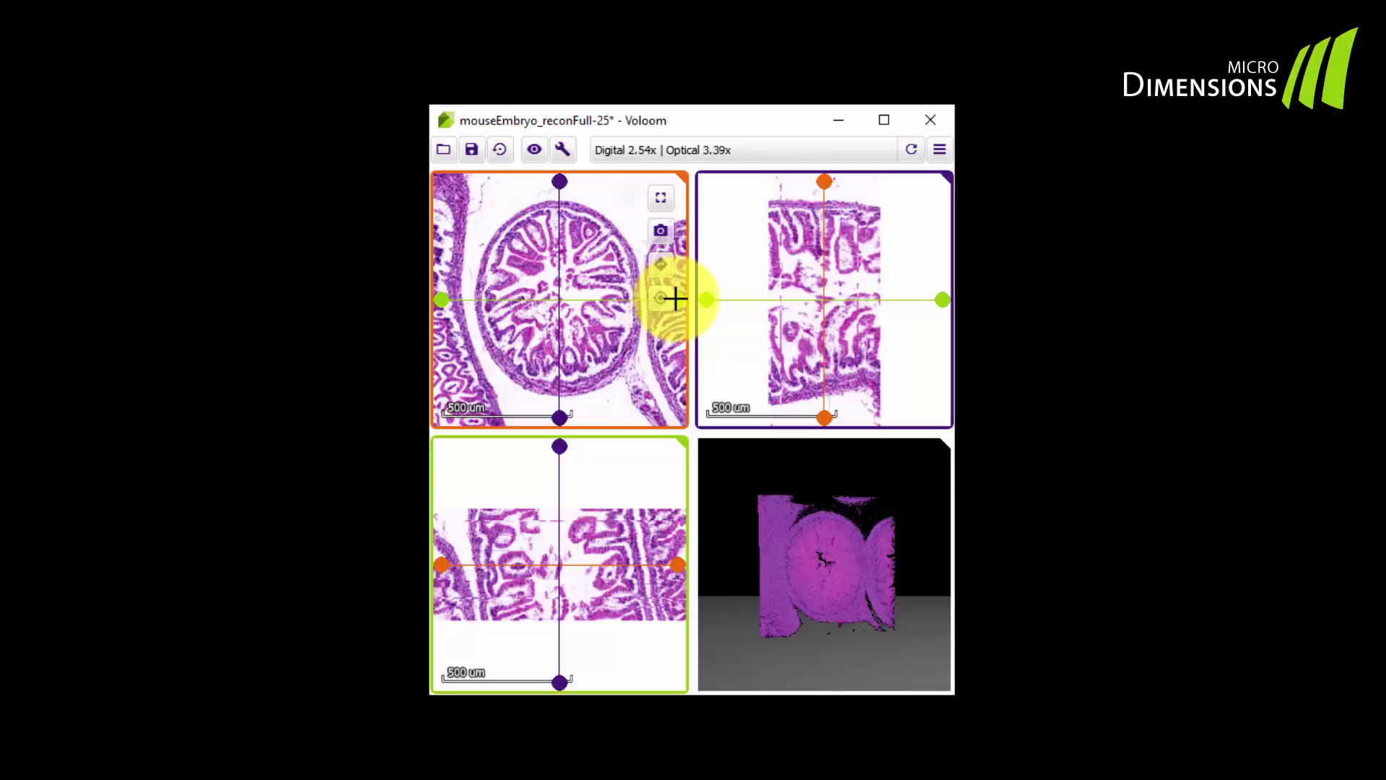
{"action": "left_click_drag", "start_coordinate": [671, 301], "coordinate": [640, 378]}
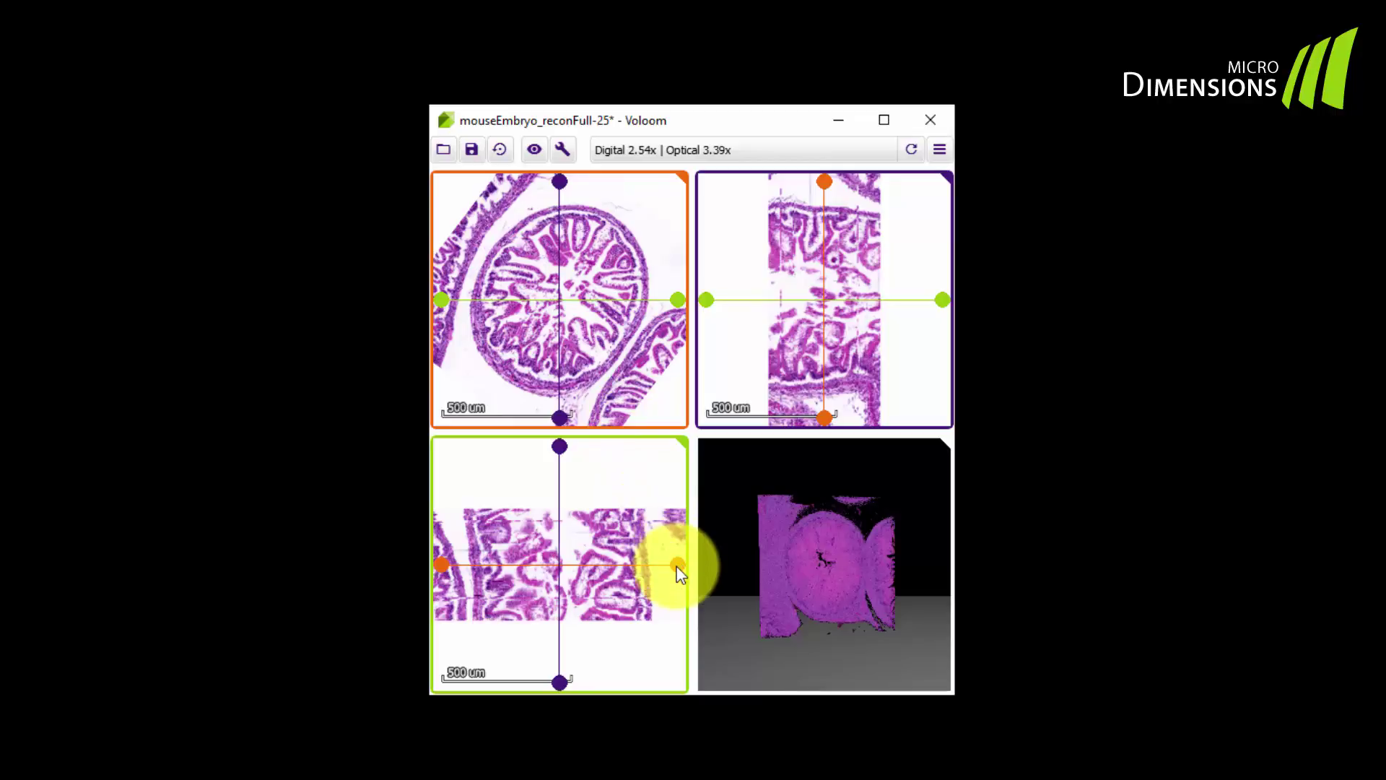
{"action": "left_click_drag", "start_coordinate": [677, 564], "coordinate": [662, 488]}
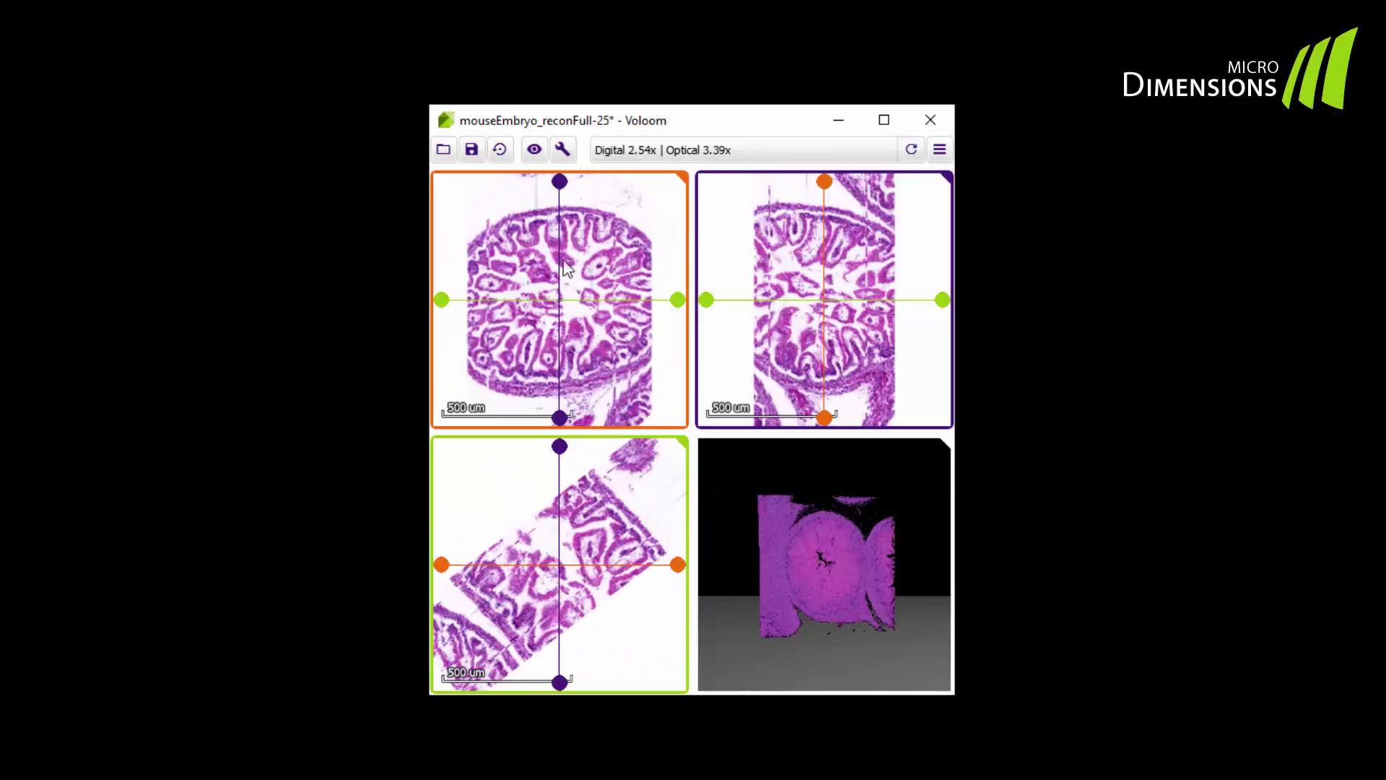
{"action": "left_click", "coordinate": [501, 152]}
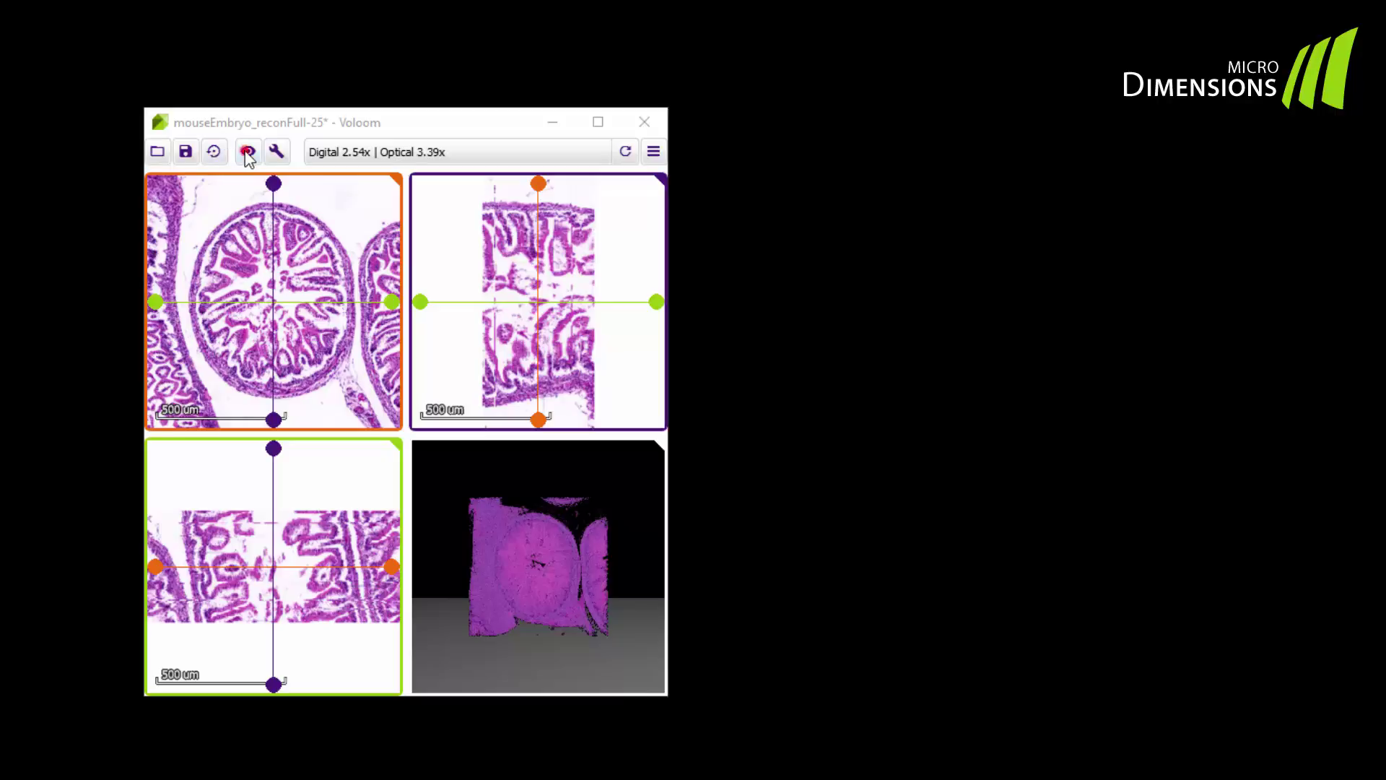
Turn on Slices in Visualization Options with the Top Left, Bottom Left and Top Right planes shown
{"action": "left_click", "coordinate": [247, 152]}
{"action": "left_click", "coordinate": [248, 153]}
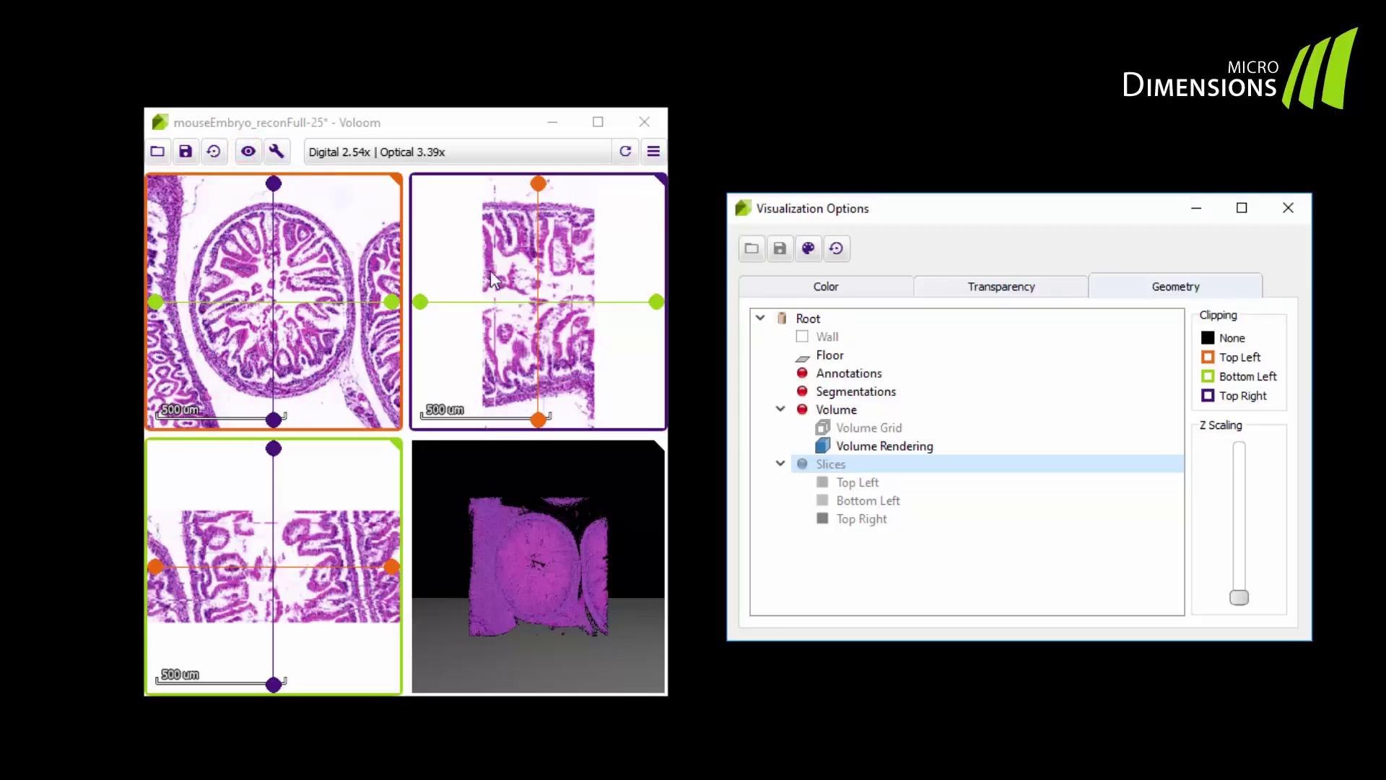
{"action": "left_click", "coordinate": [837, 466]}
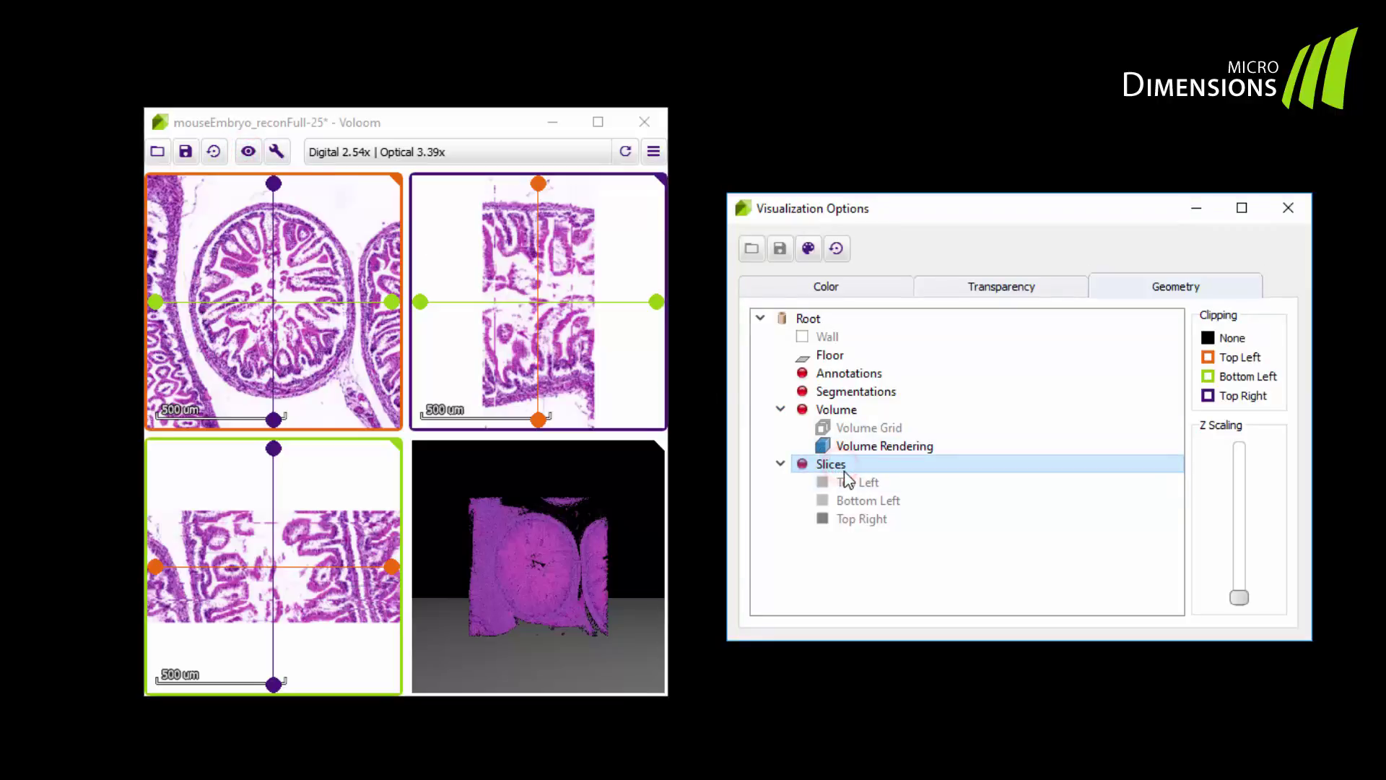
{"action": "left_click", "coordinate": [846, 483]}
{"action": "left_click", "coordinate": [849, 503]}
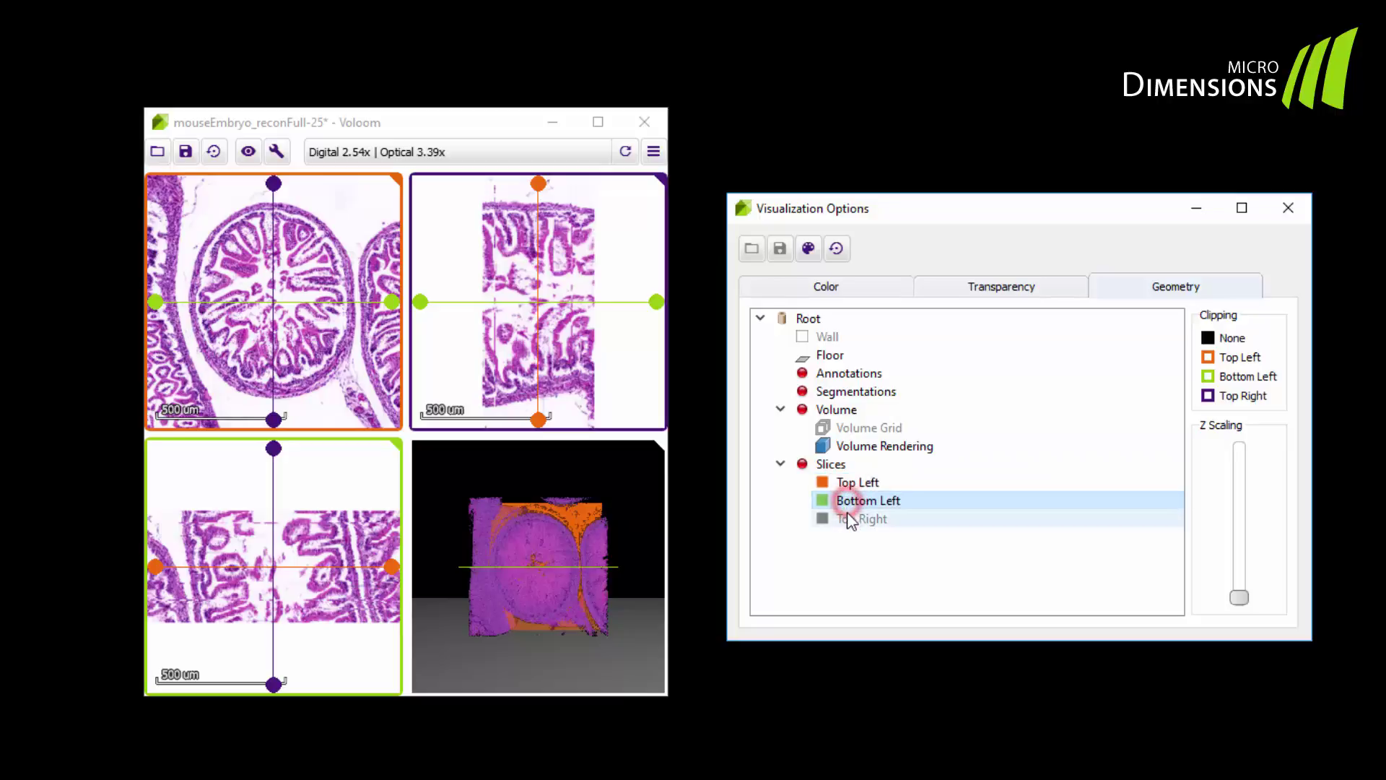
{"action": "left_click", "coordinate": [845, 519]}
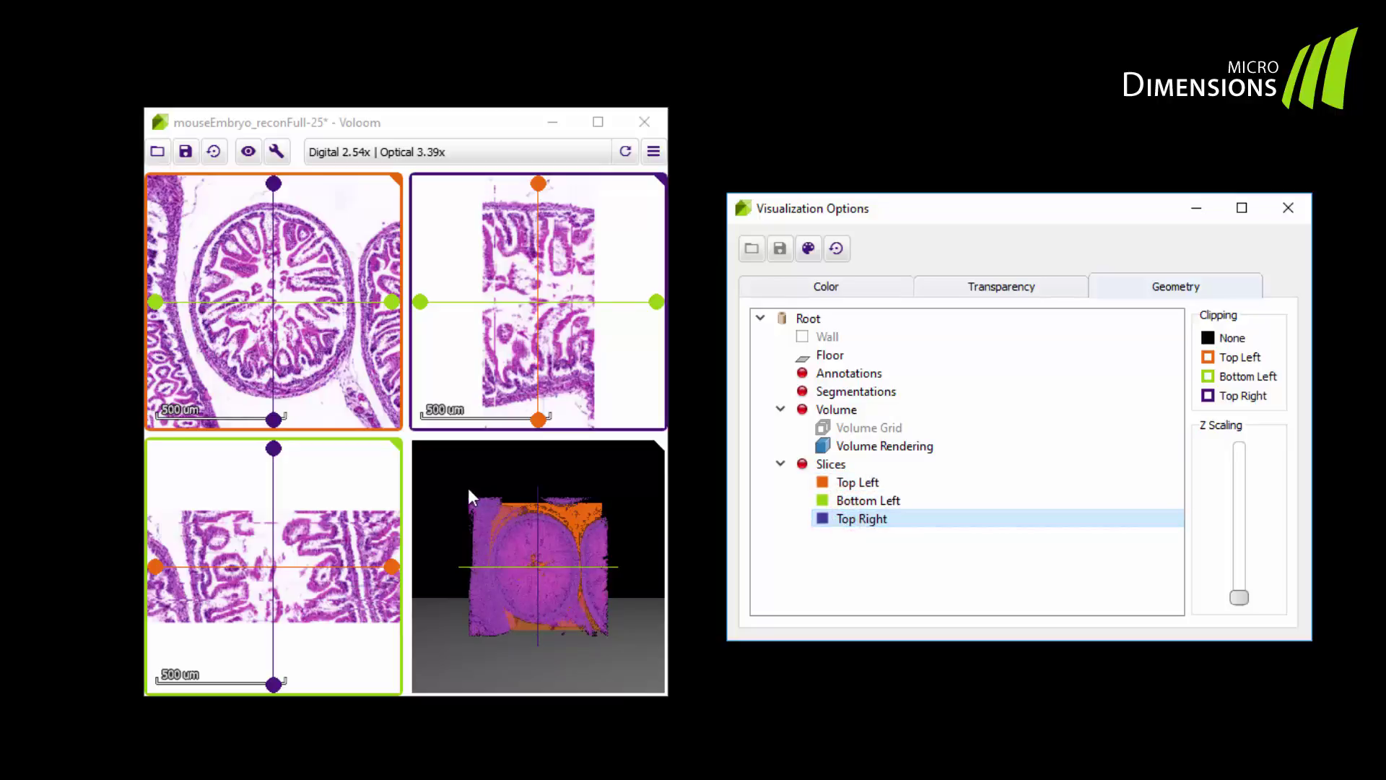
Orbit the 3-D volume and tilt the bottom-left and top-left slice planes to oblique angles
{"action": "left_click_drag", "start_coordinate": [469, 487], "coordinate": [532, 643]}
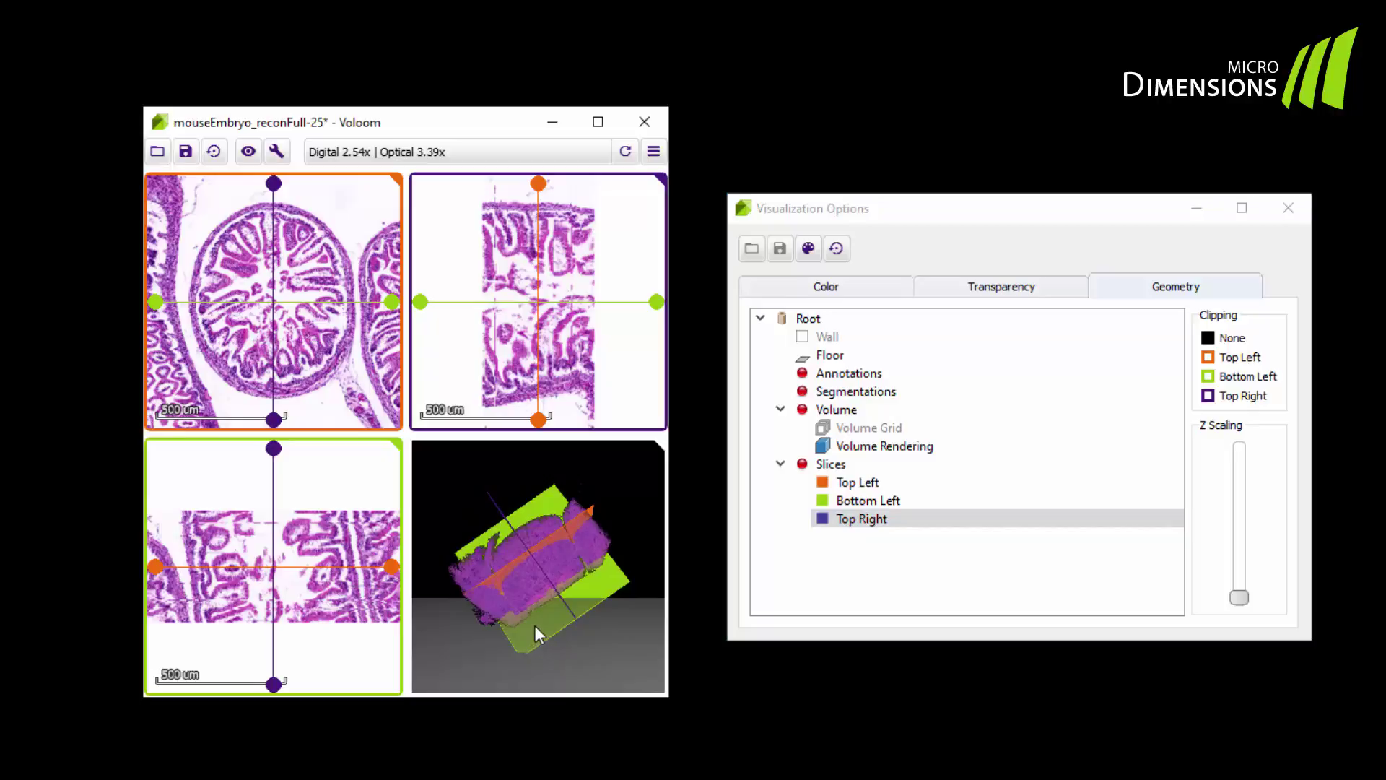
{"action": "scroll", "coordinate": [534, 625], "scroll_direction": "up", "scroll_amount": 2}
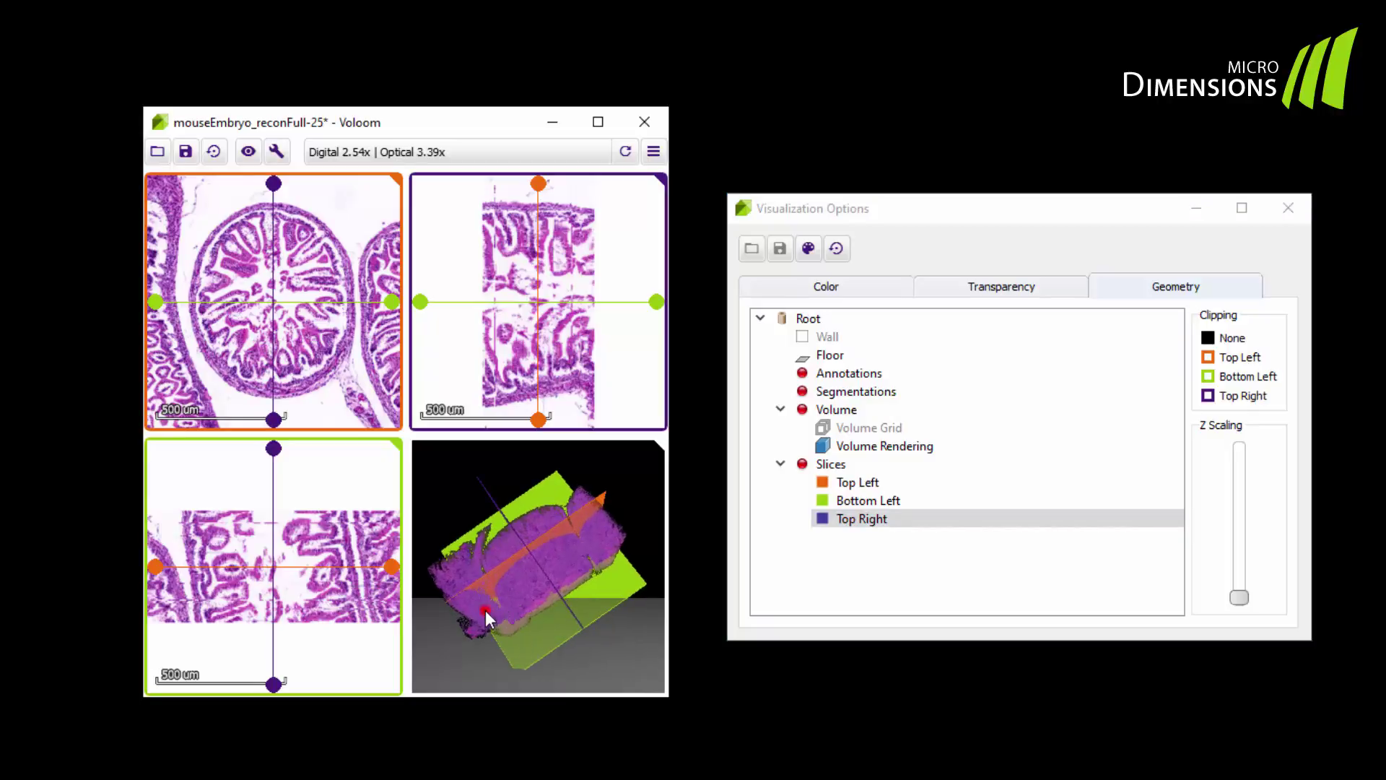
{"action": "left_click_drag", "start_coordinate": [486, 609], "coordinate": [457, 434]}
{"action": "left_click_drag", "start_coordinate": [510, 477], "coordinate": [523, 636]}
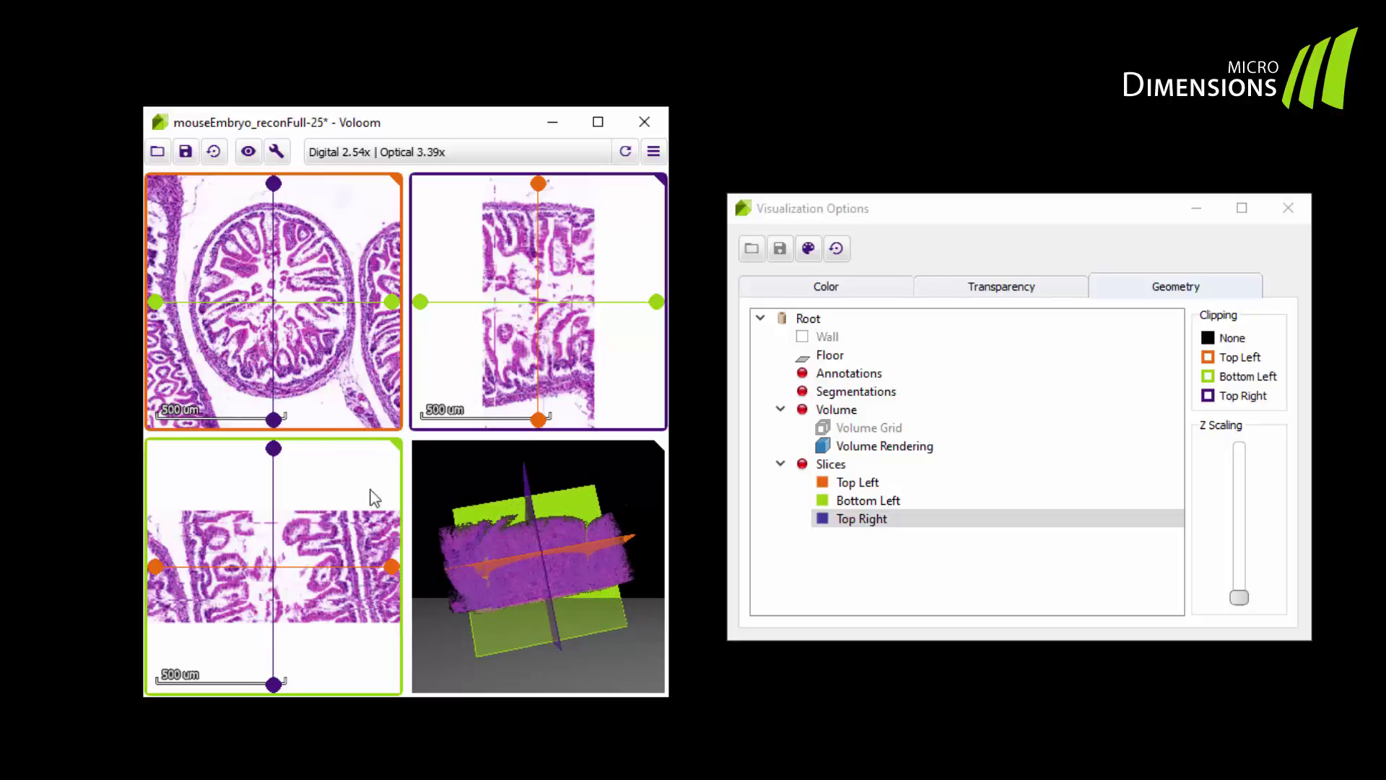
{"action": "left_click_drag", "start_coordinate": [279, 447], "coordinate": [213, 488]}
{"action": "left_click_drag", "start_coordinate": [161, 303], "coordinate": [180, 243]}
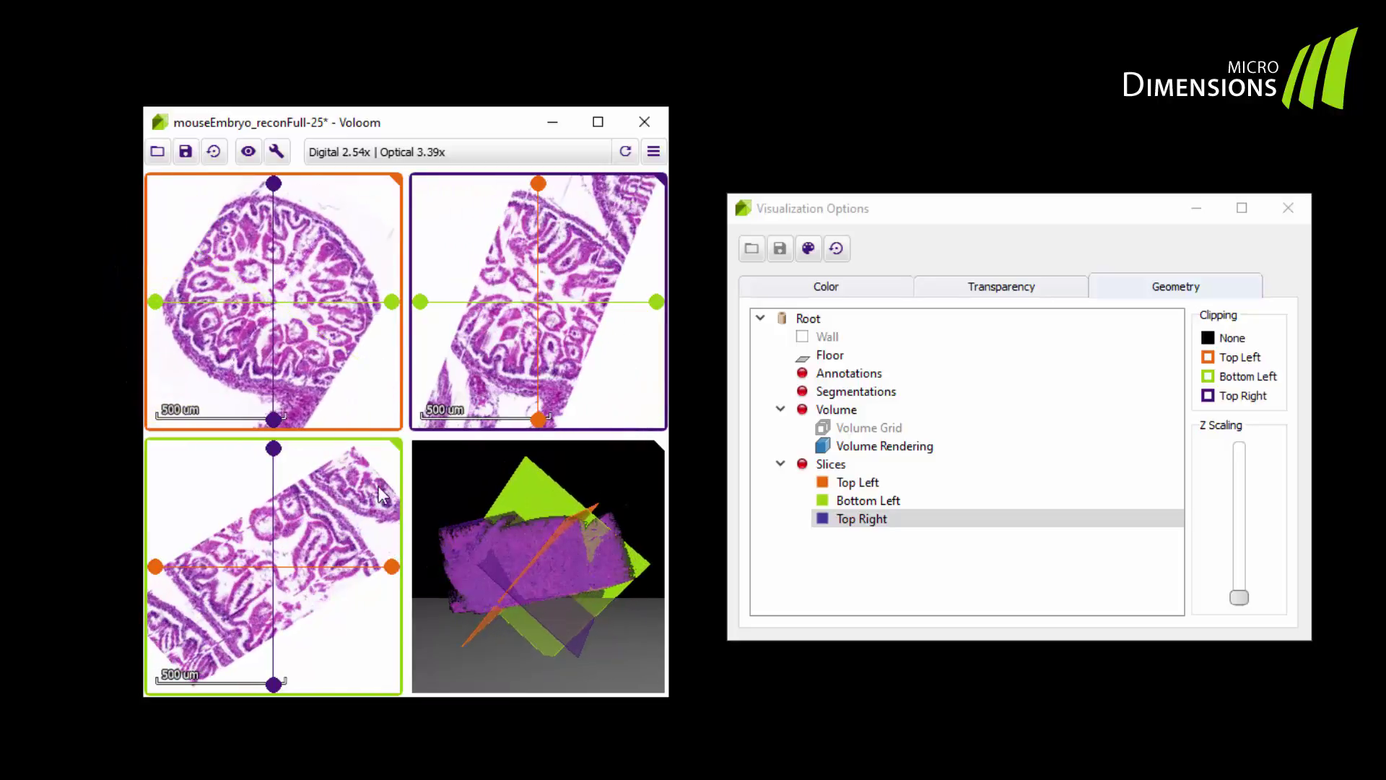
Enlarge the 3-D view and hide the Top Left and Bottom Left slice planes
{"action": "double_click", "coordinate": [505, 543]}
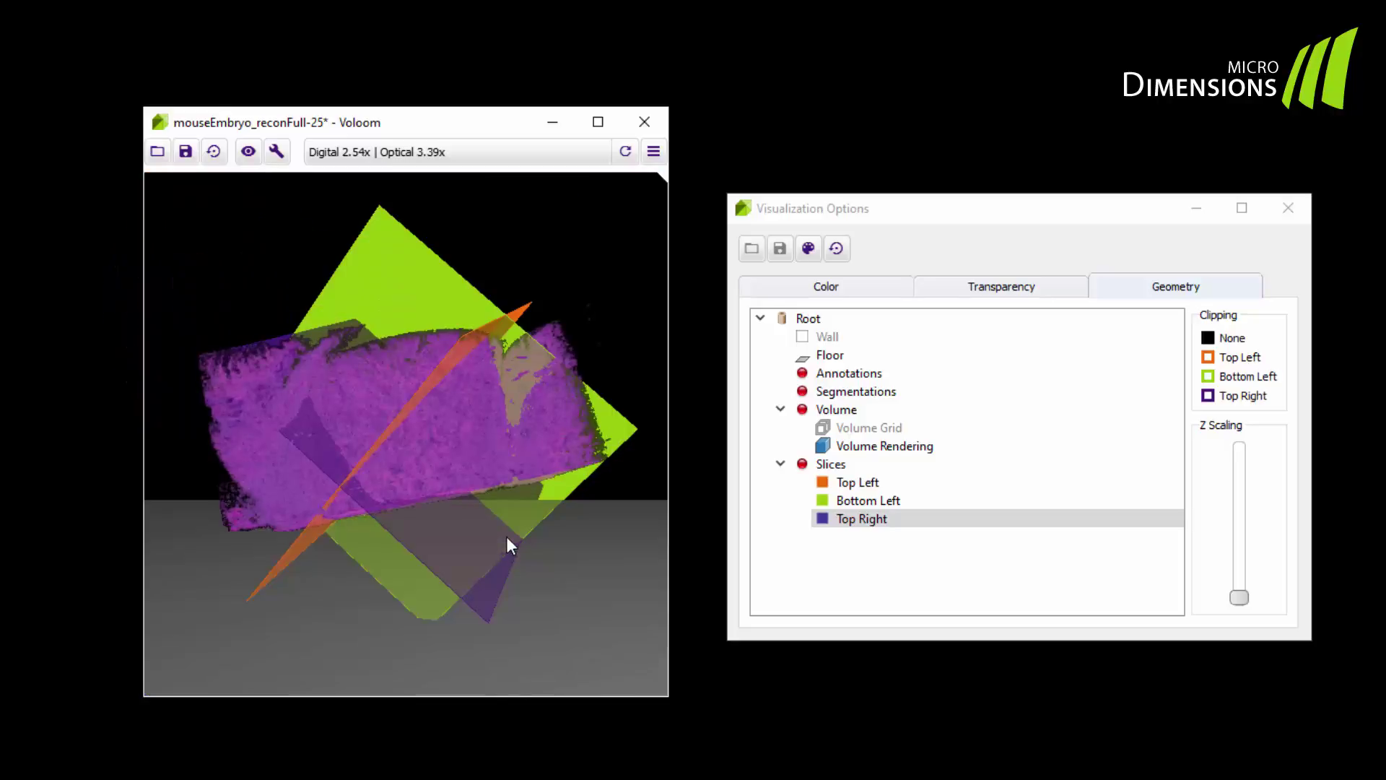
{"action": "left_click_drag", "start_coordinate": [505, 535], "coordinate": [392, 406]}
{"action": "left_click_drag", "start_coordinate": [265, 447], "coordinate": [474, 575]}
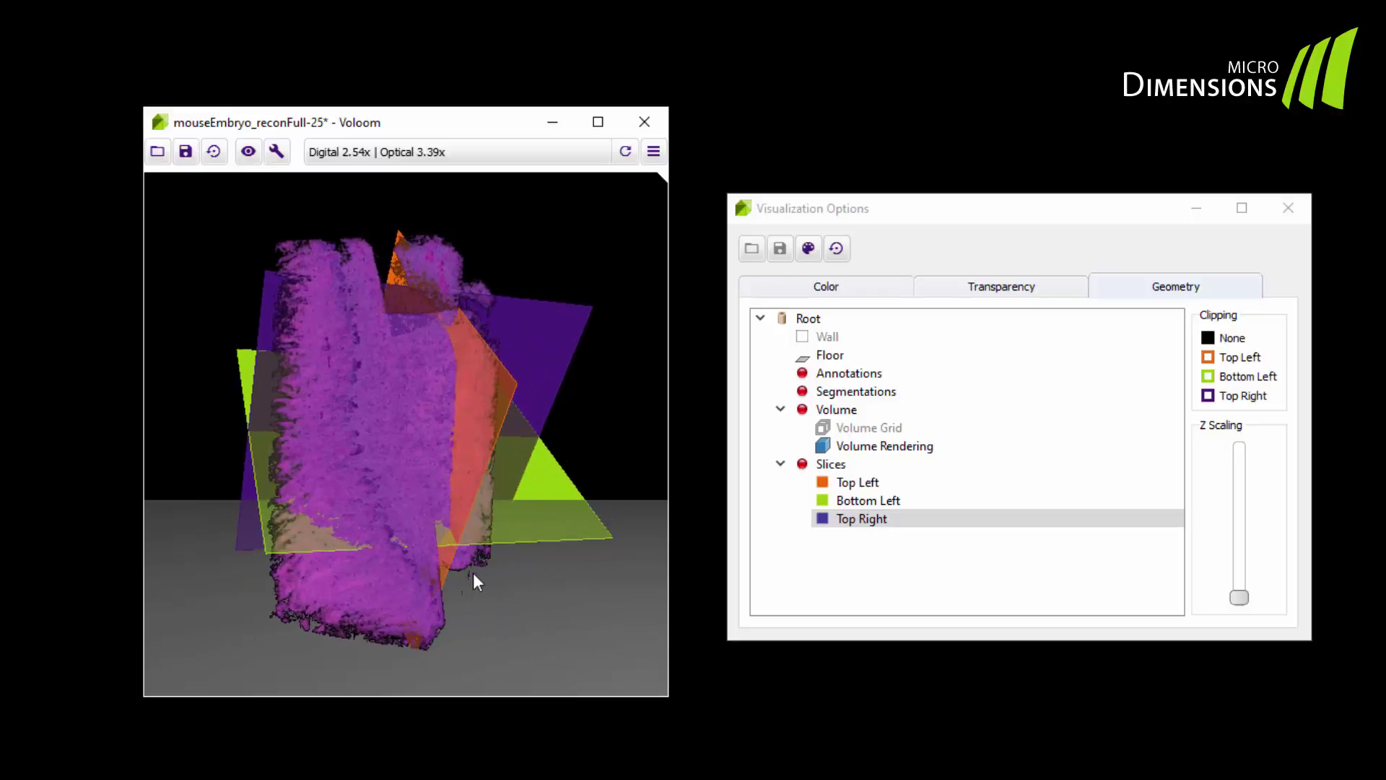
{"action": "left_click", "coordinate": [848, 483]}
{"action": "left_click", "coordinate": [848, 502]}
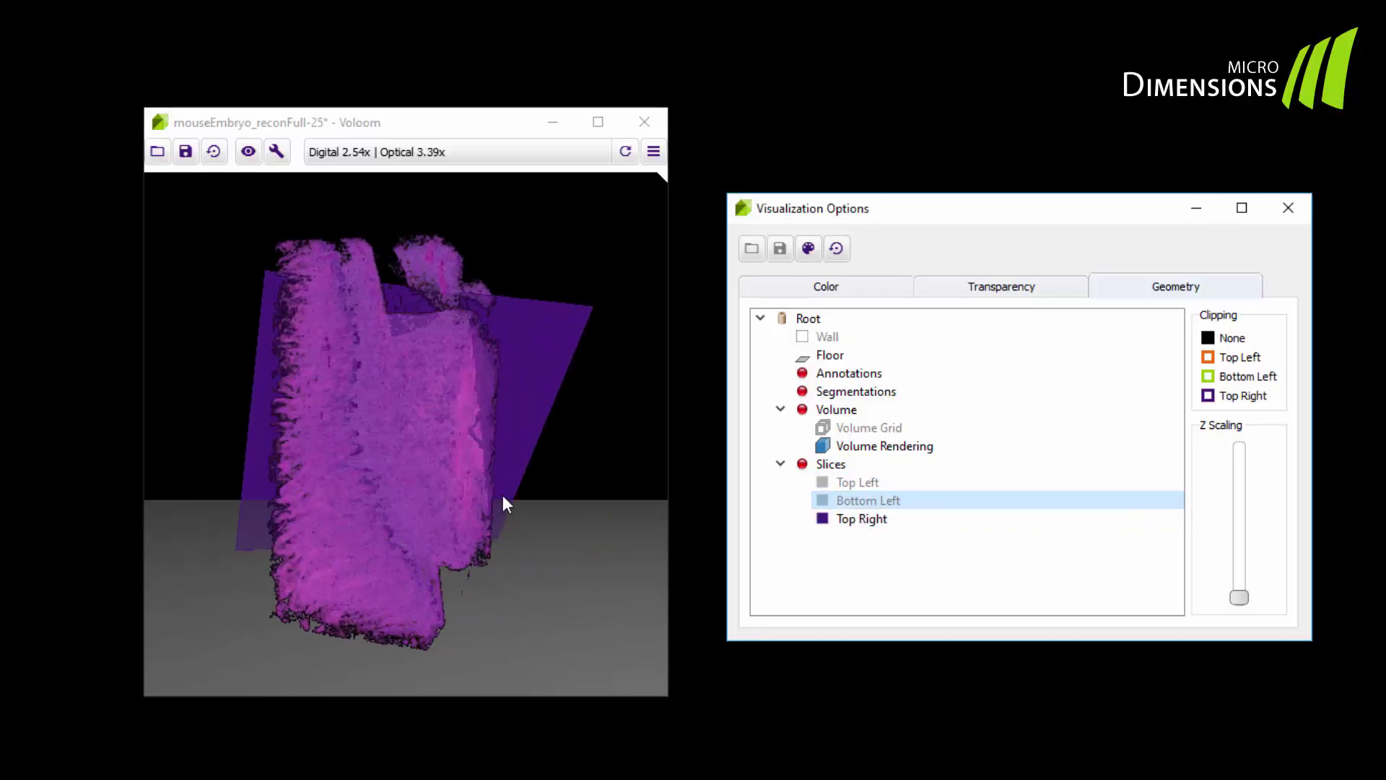
{"action": "left_click_drag", "start_coordinate": [523, 494], "coordinate": [591, 479]}
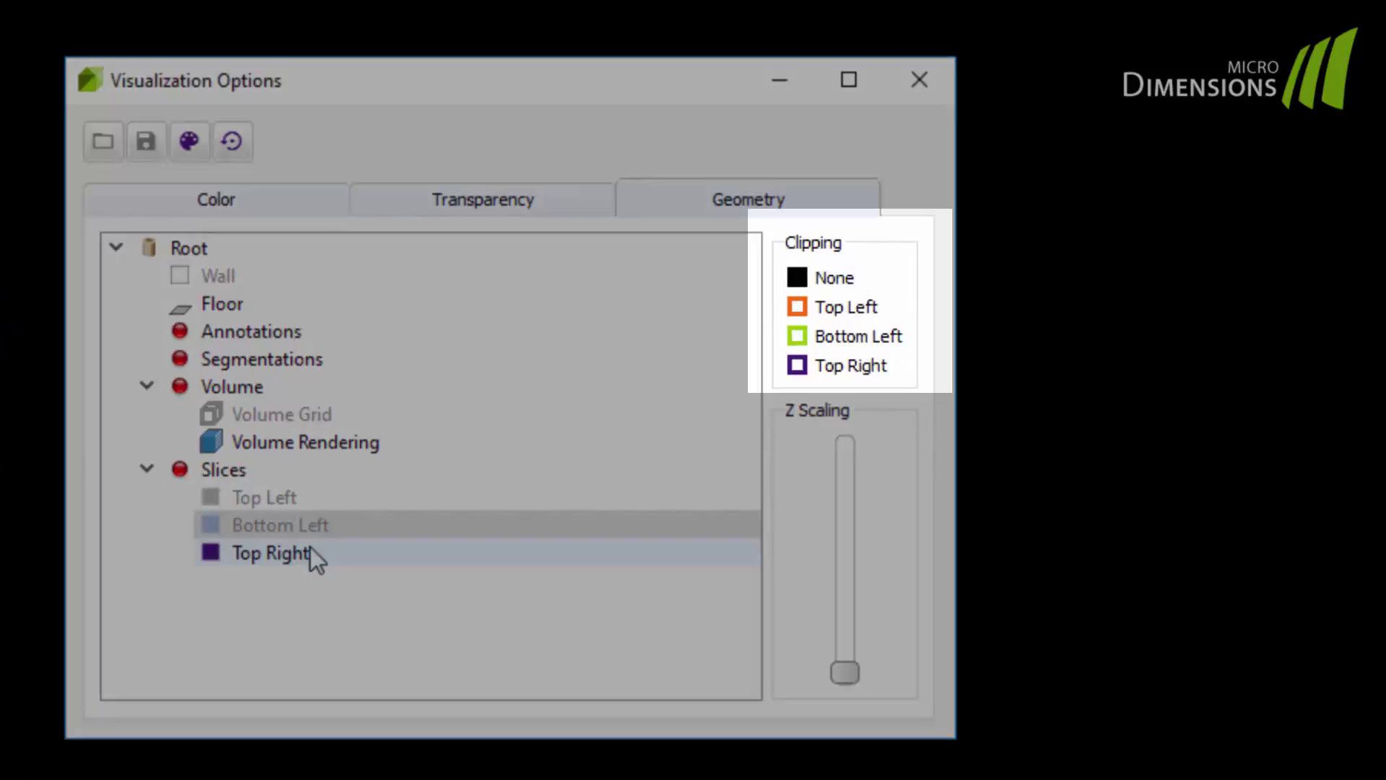
Clip the volume with the Top Right slice plane and turn it to a more frontal view
{"action": "left_click", "coordinate": [520, 539]}
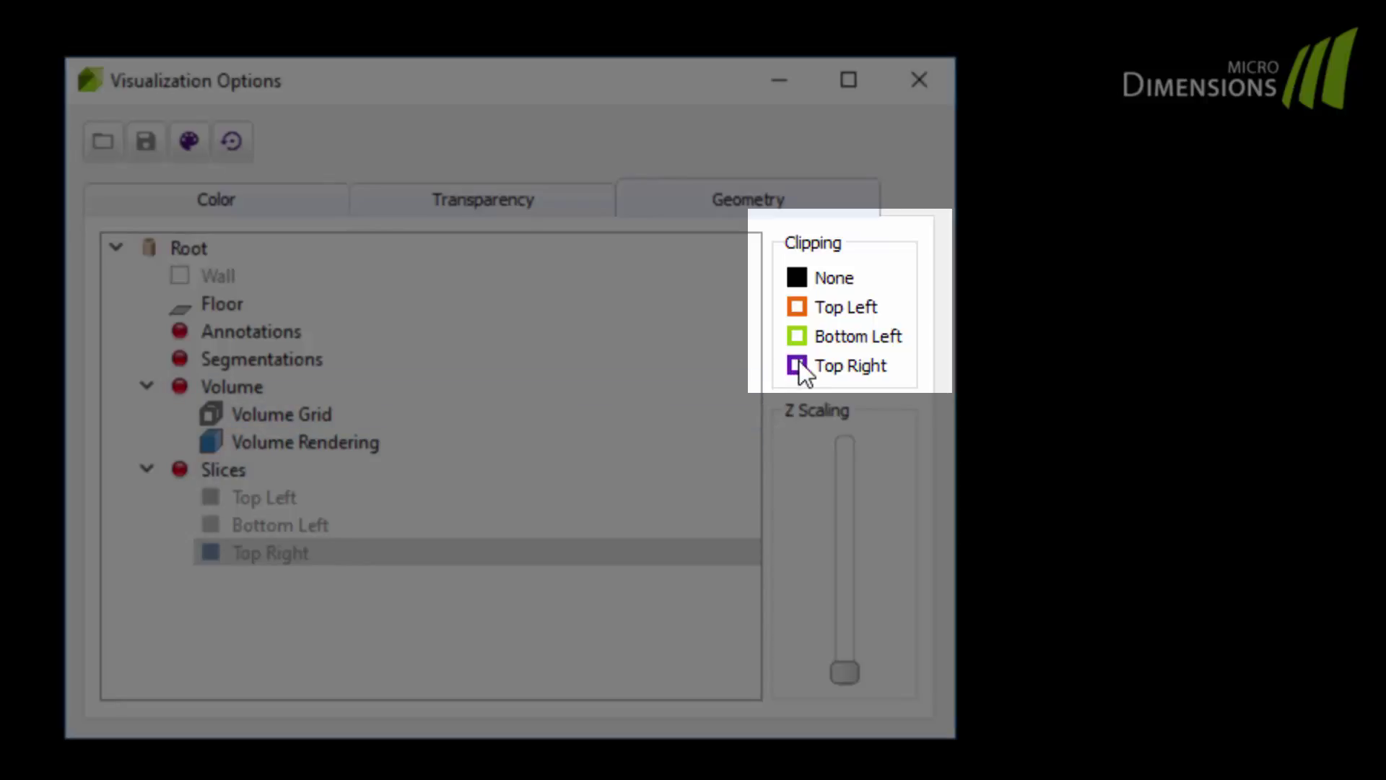
{"action": "left_click", "coordinate": [799, 362]}
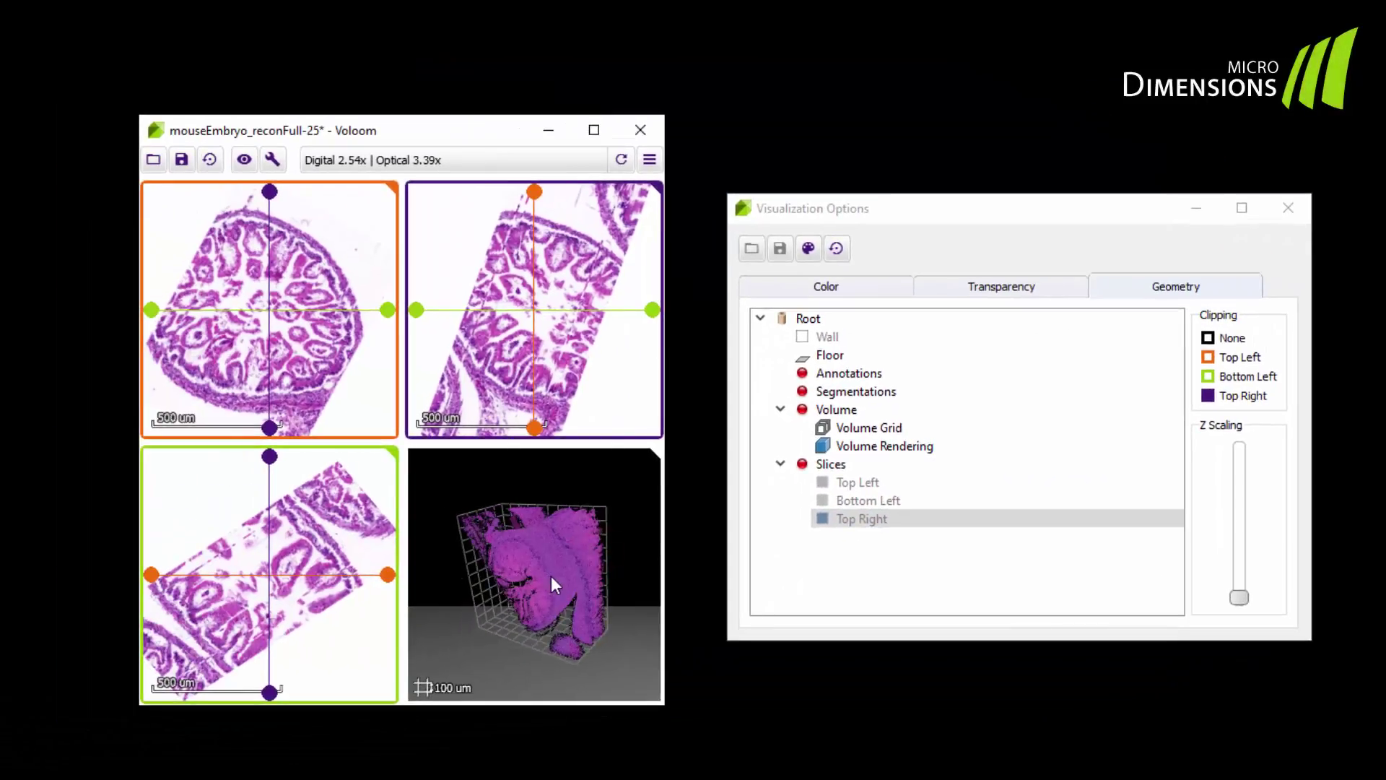
{"action": "left_click_drag", "start_coordinate": [551, 574], "coordinate": [605, 551]}
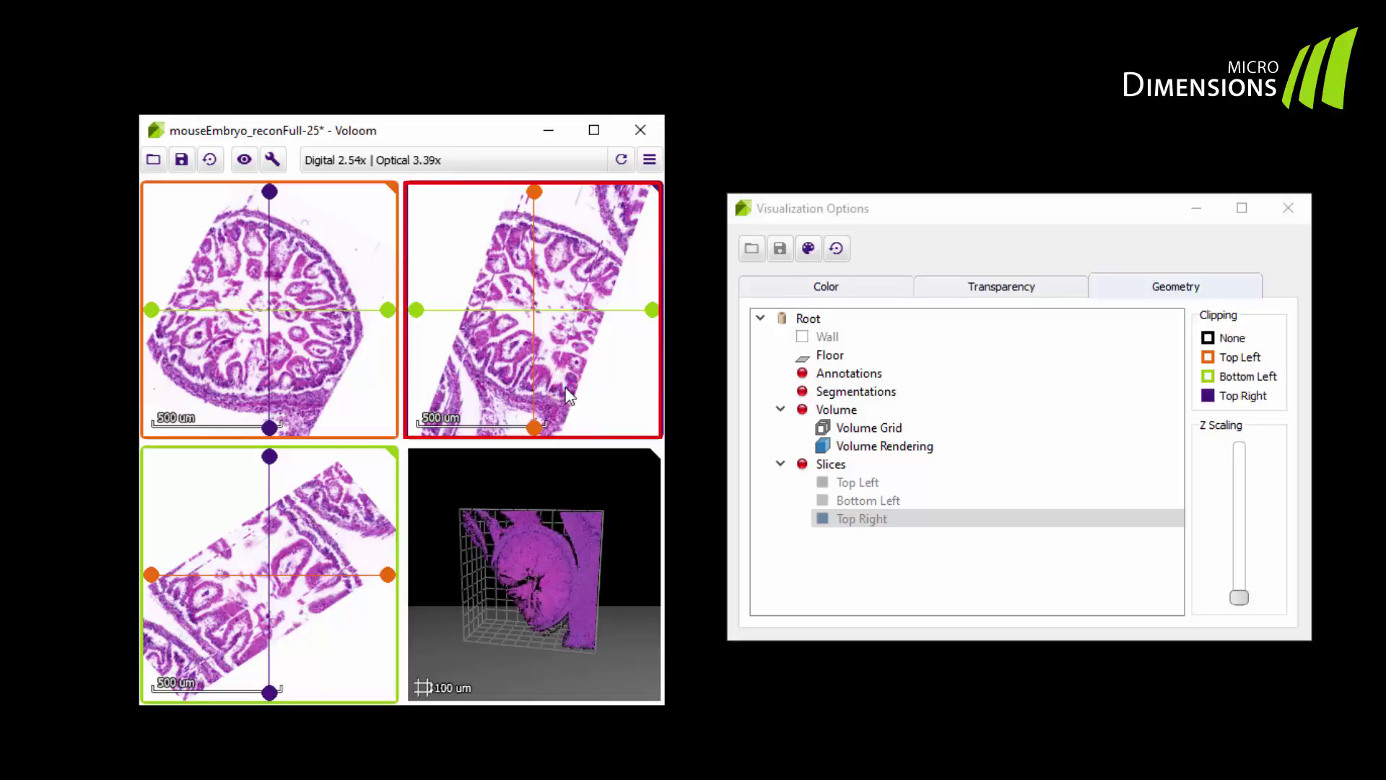
Scroll through the slice depths, tilt the top-left slice plane, and zoom the 3-D view
{"action": "scroll", "coordinate": [568, 395], "scroll_direction": "down", "scroll_amount": 5}
{"action": "scroll", "coordinate": [567, 393], "scroll_direction": "down", "scroll_amount": 8}
{"action": "scroll", "coordinate": [565, 387], "scroll_direction": "down", "scroll_amount": 6}
{"action": "scroll", "coordinate": [565, 387], "scroll_direction": "down", "scroll_amount": 8}
{"action": "scroll", "coordinate": [578, 394], "scroll_direction": "down", "scroll_amount": 6}
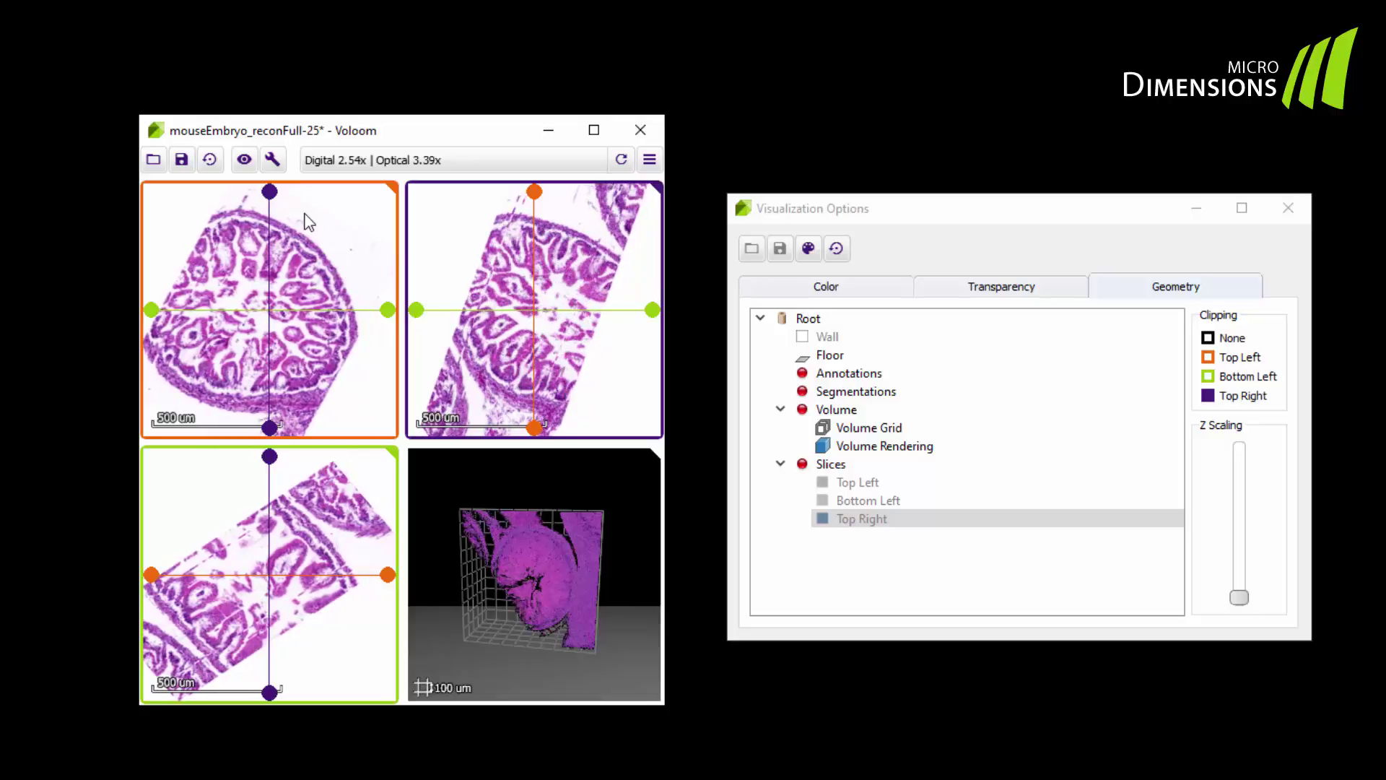
{"action": "left_click_drag", "start_coordinate": [270, 192], "coordinate": [247, 237]}
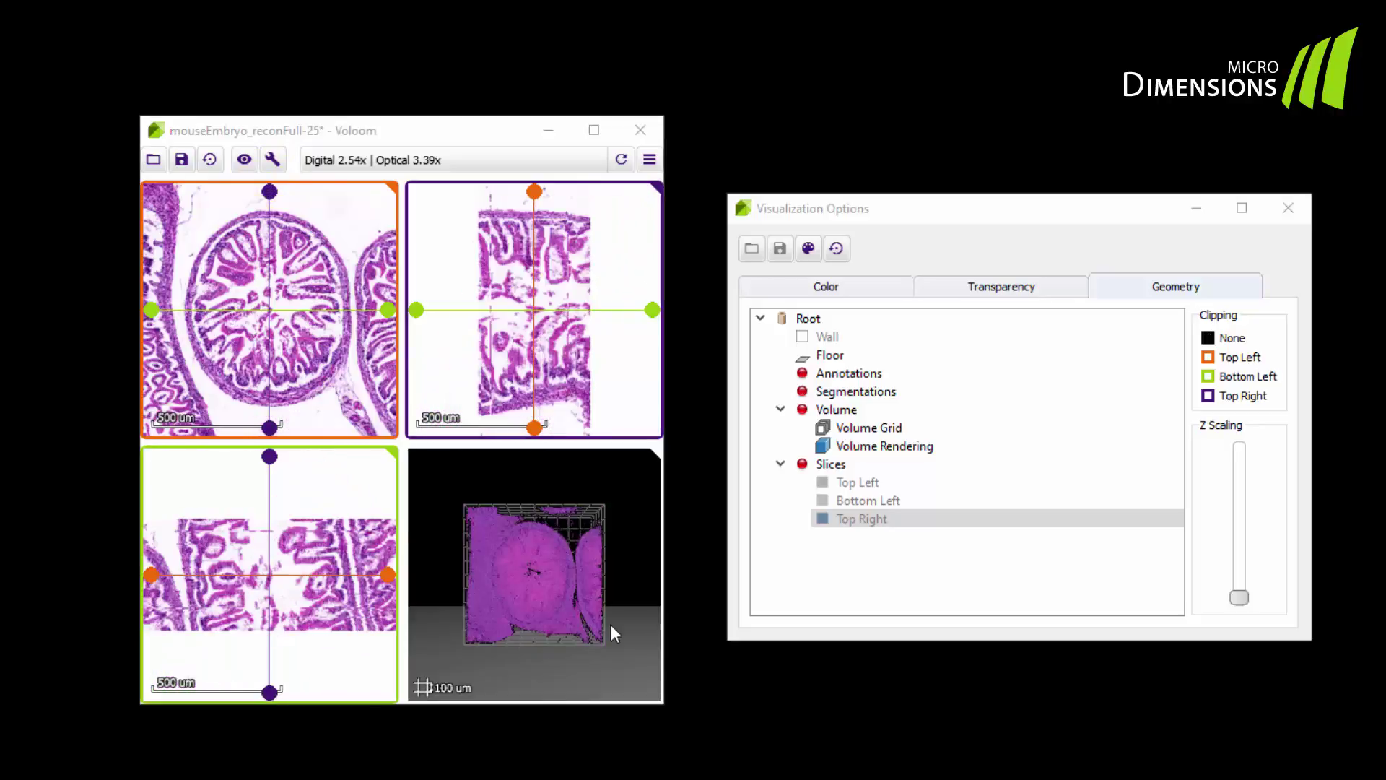
{"action": "scroll", "coordinate": [609, 623], "scroll_direction": "up", "scroll_amount": 1}
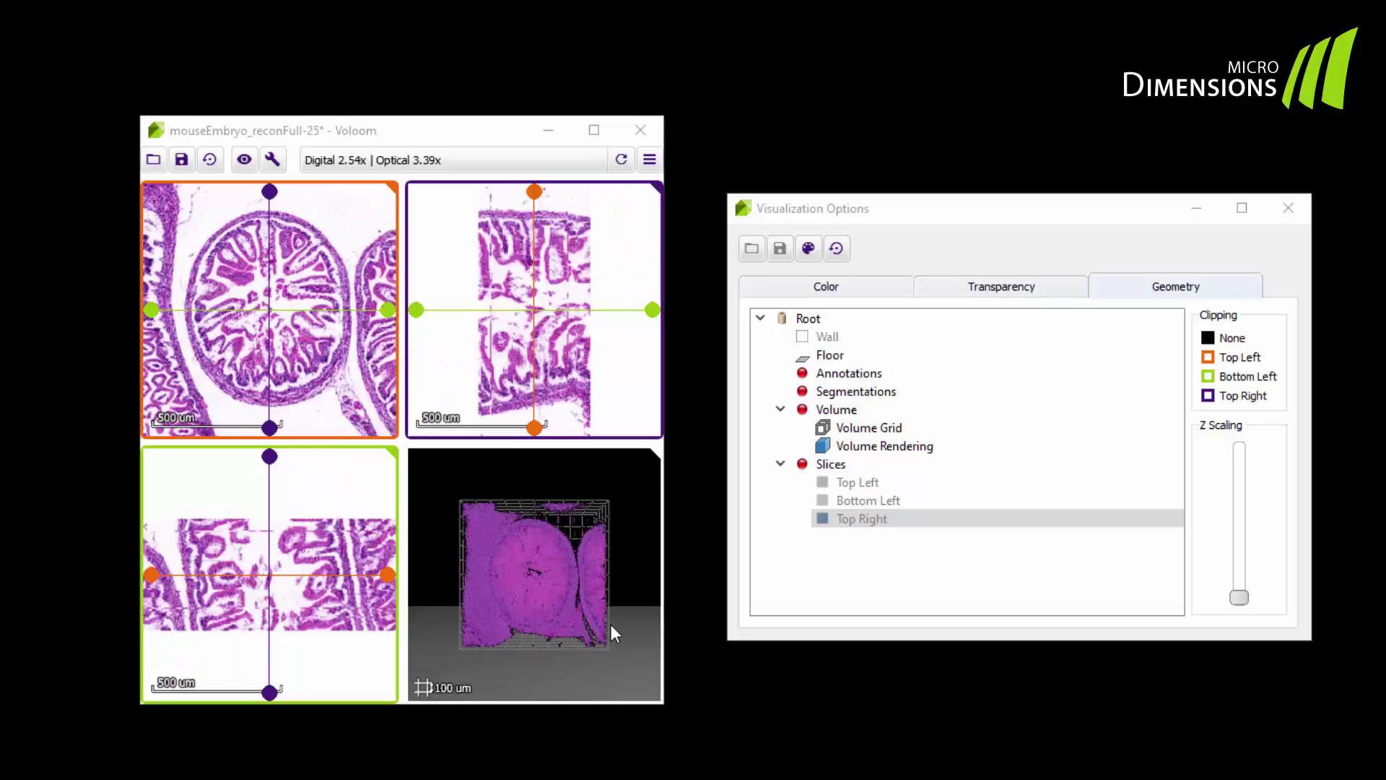
{"action": "scroll", "coordinate": [610, 624], "scroll_direction": "up", "scroll_amount": 3}
{"action": "scroll", "coordinate": [609, 624], "scroll_direction": "up", "scroll_amount": 2}
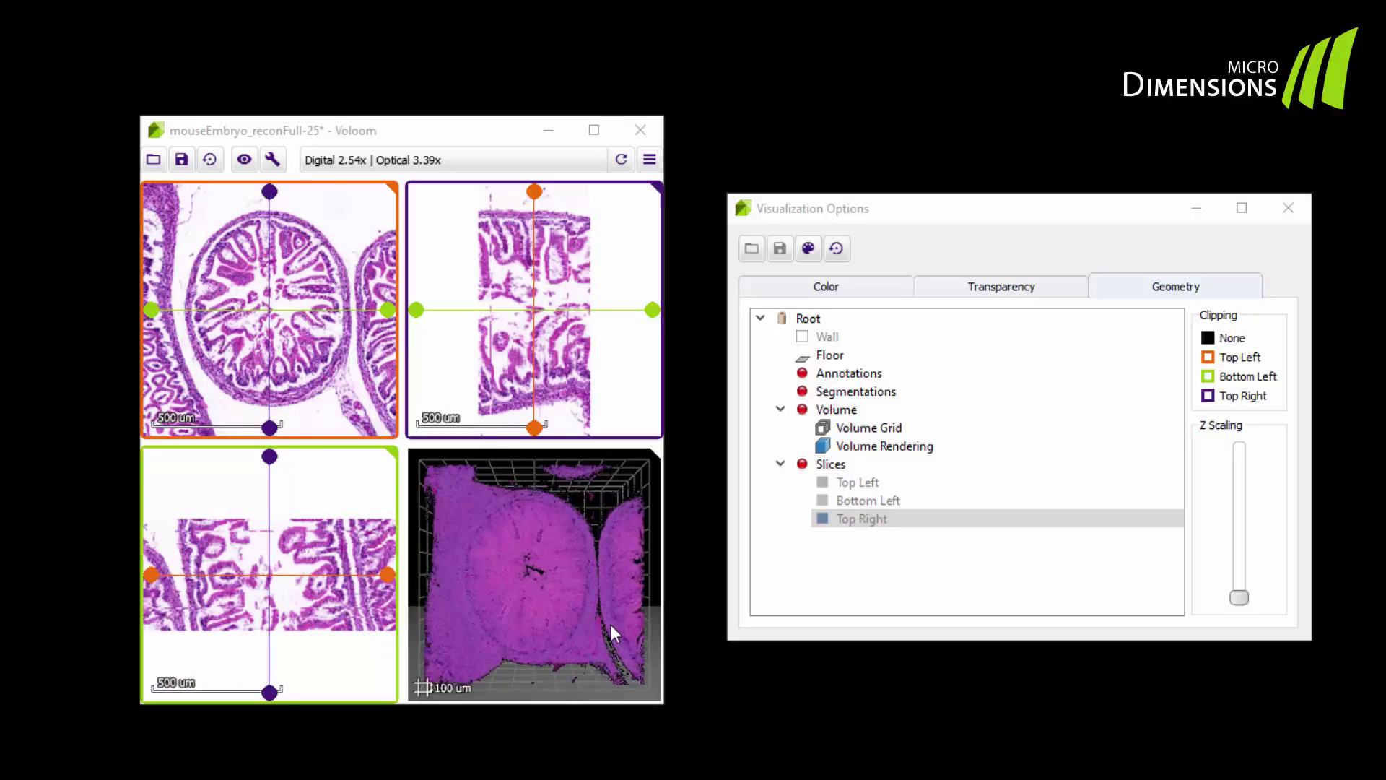
Maximize the 3-D view and drag the opacity curve's top-right point down to lower high-stain opacity
{"action": "left_click", "coordinate": [609, 624]}
{"action": "double_click", "coordinate": [609, 623]}
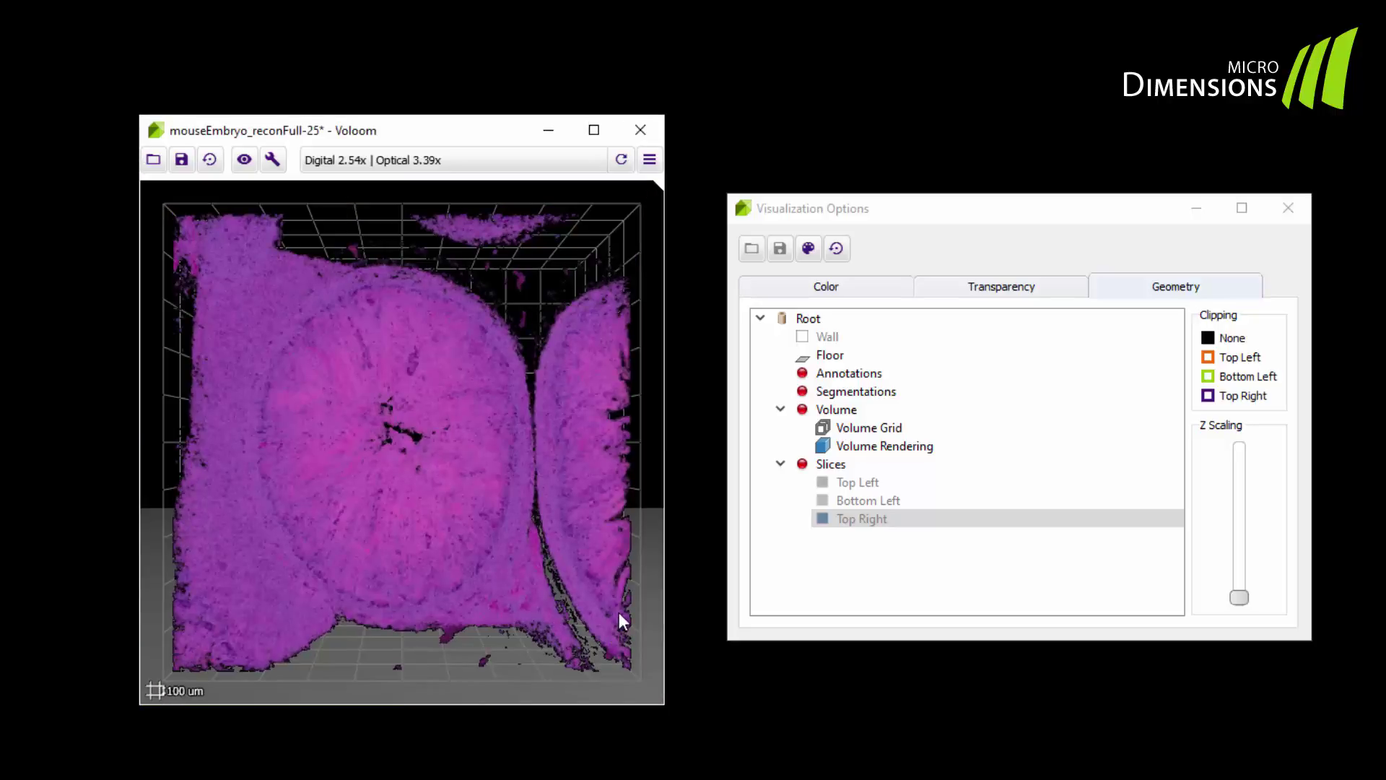
{"action": "left_click", "coordinate": [1003, 289]}
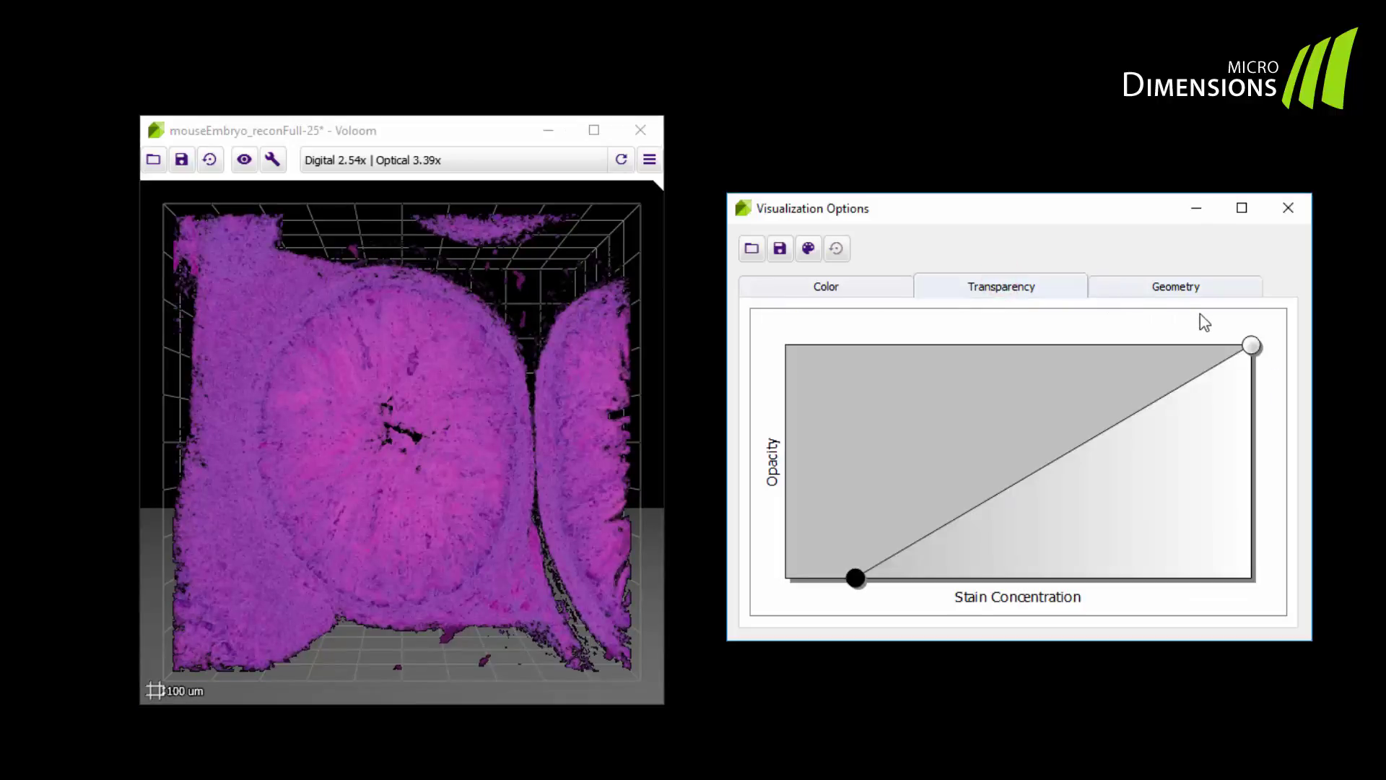
{"action": "mouse_move", "coordinate": [1250, 352]}
{"action": "left_mouse_down"}
{"action": "mouse_move", "coordinate": [1121, 508]}
{"action": "mouse_move", "coordinate": [1097, 514]}
{"action": "left_mouse_up"}
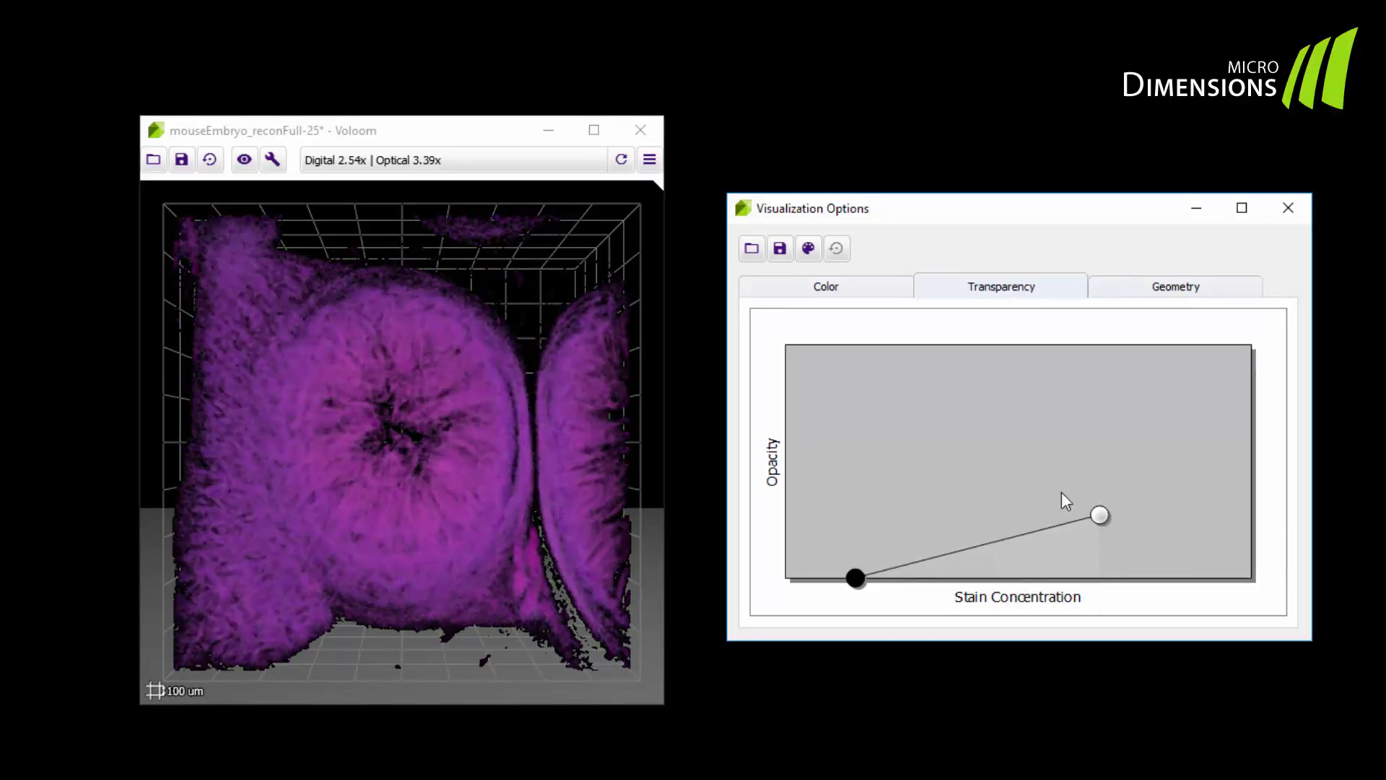
{"action": "left_click", "coordinate": [460, 266]}
Orbit the translucent embryo volume to new angles
{"action": "left_click_drag", "start_coordinate": [460, 267], "coordinate": [350, 598]}
{"action": "scroll", "coordinate": [422, 563], "scroll_direction": "up", "scroll_amount": 5}
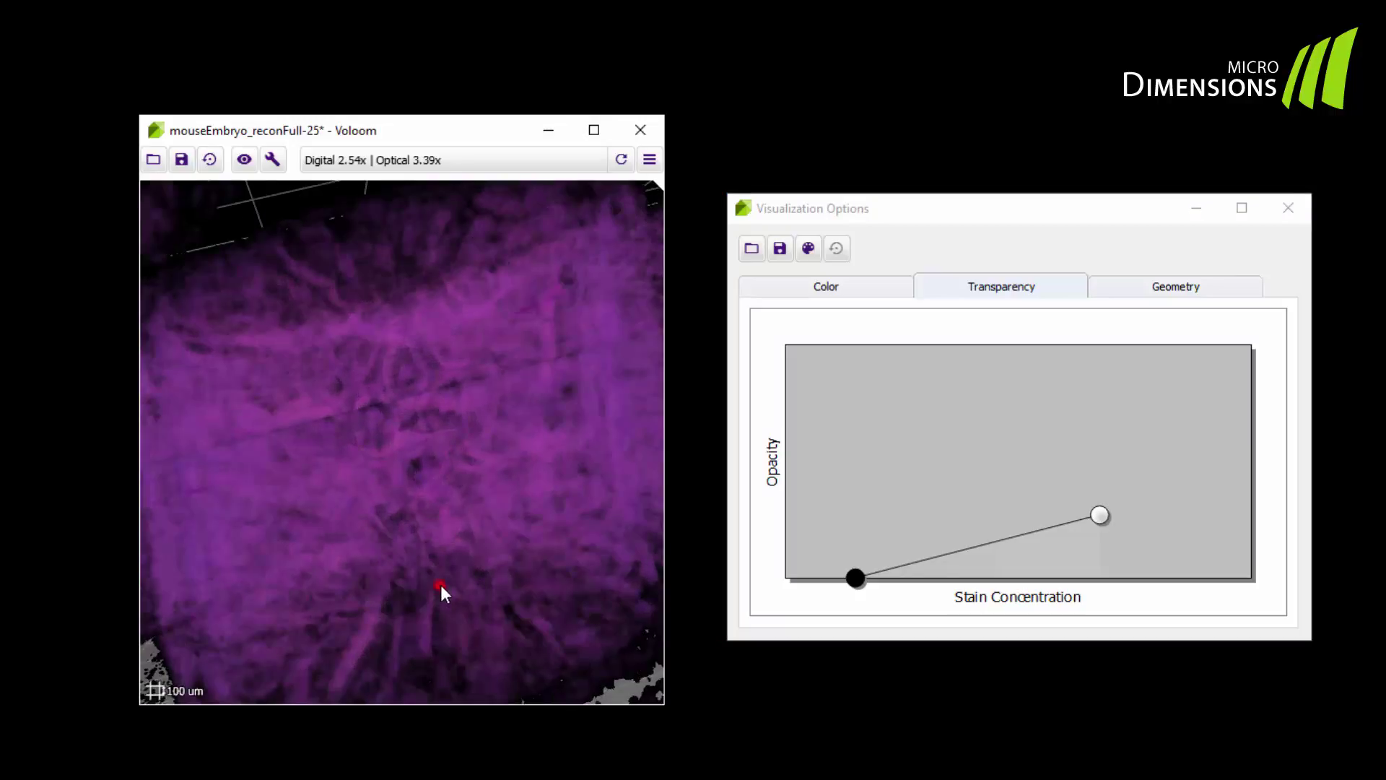
{"action": "left_click_drag", "start_coordinate": [441, 583], "coordinate": [427, 352]}
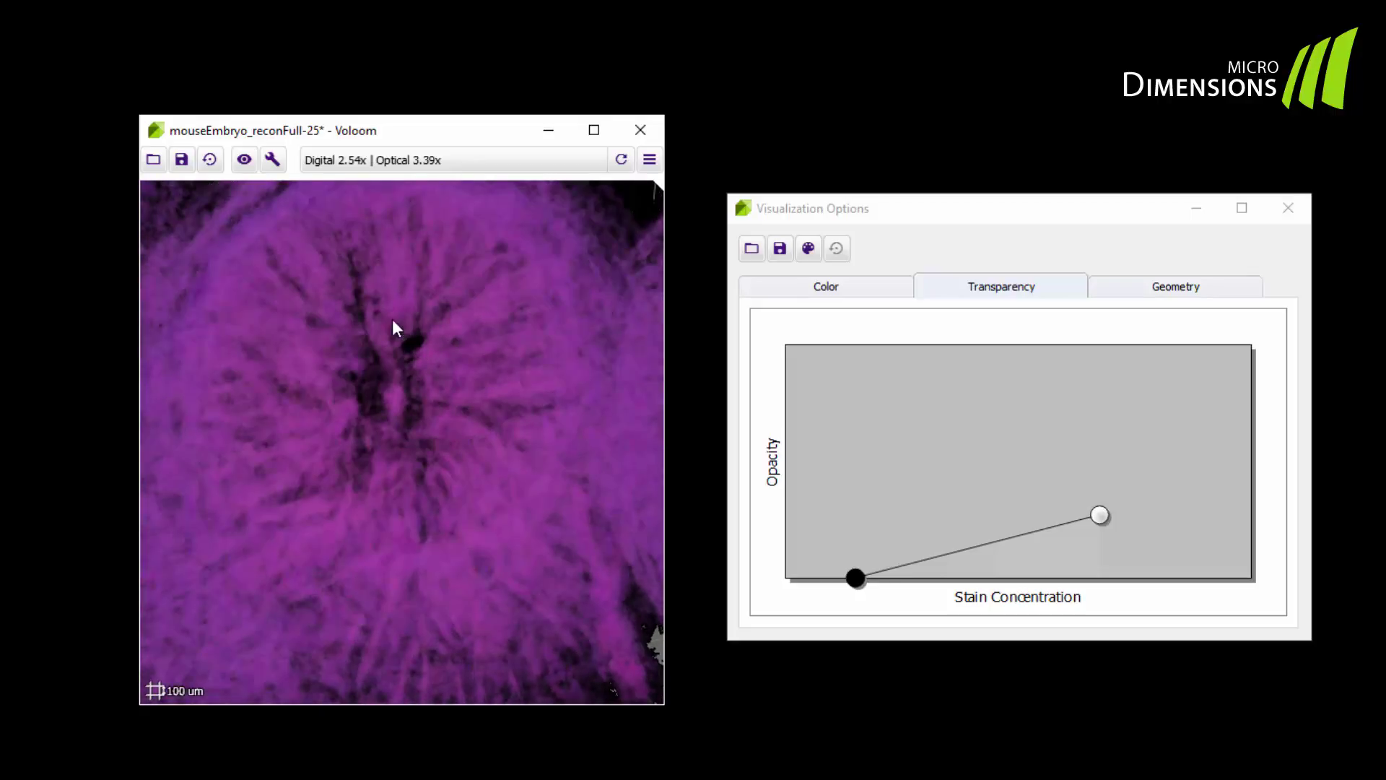
Reset the 3-D view, then choose Custom staining with Hematoxylin first and Eosin second, and confirm
{"action": "left_click", "coordinate": [210, 160]}
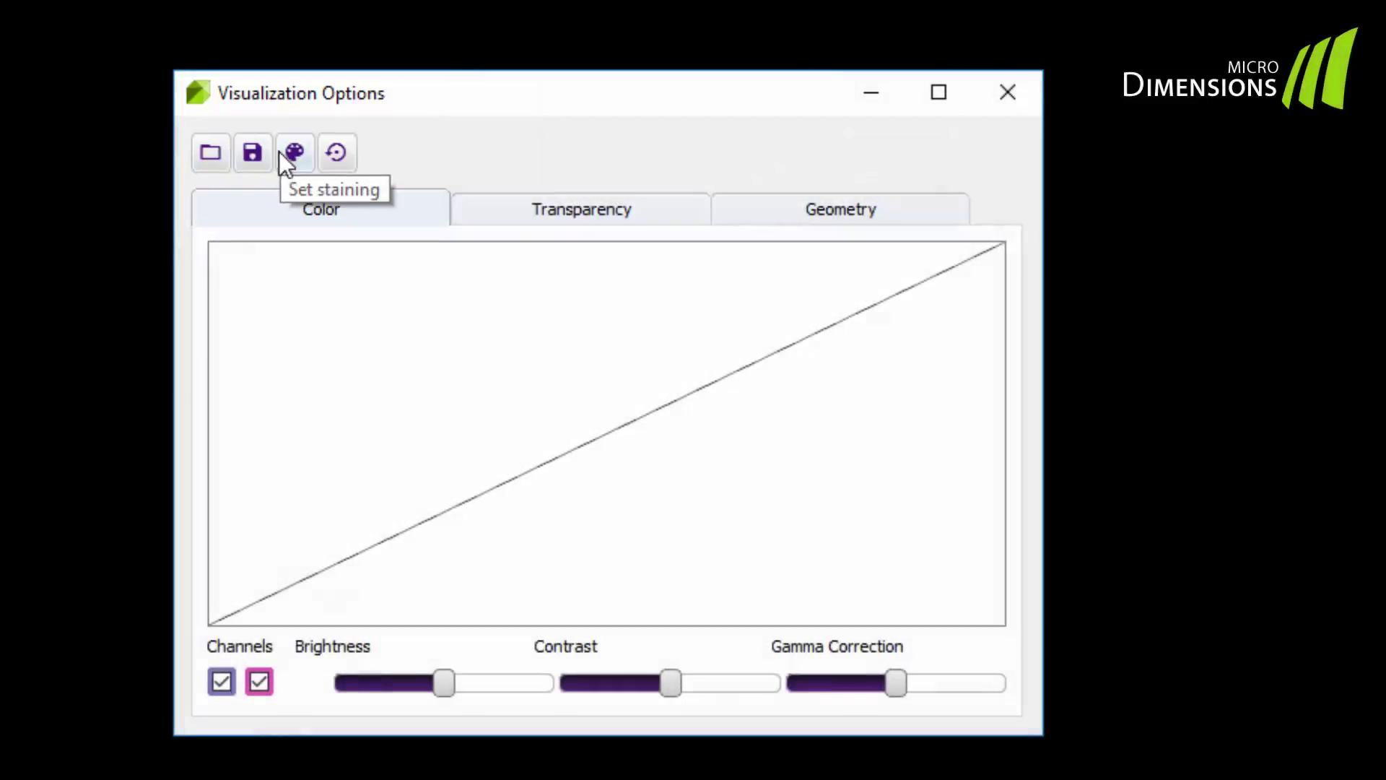
{"action": "left_click", "coordinate": [303, 153]}
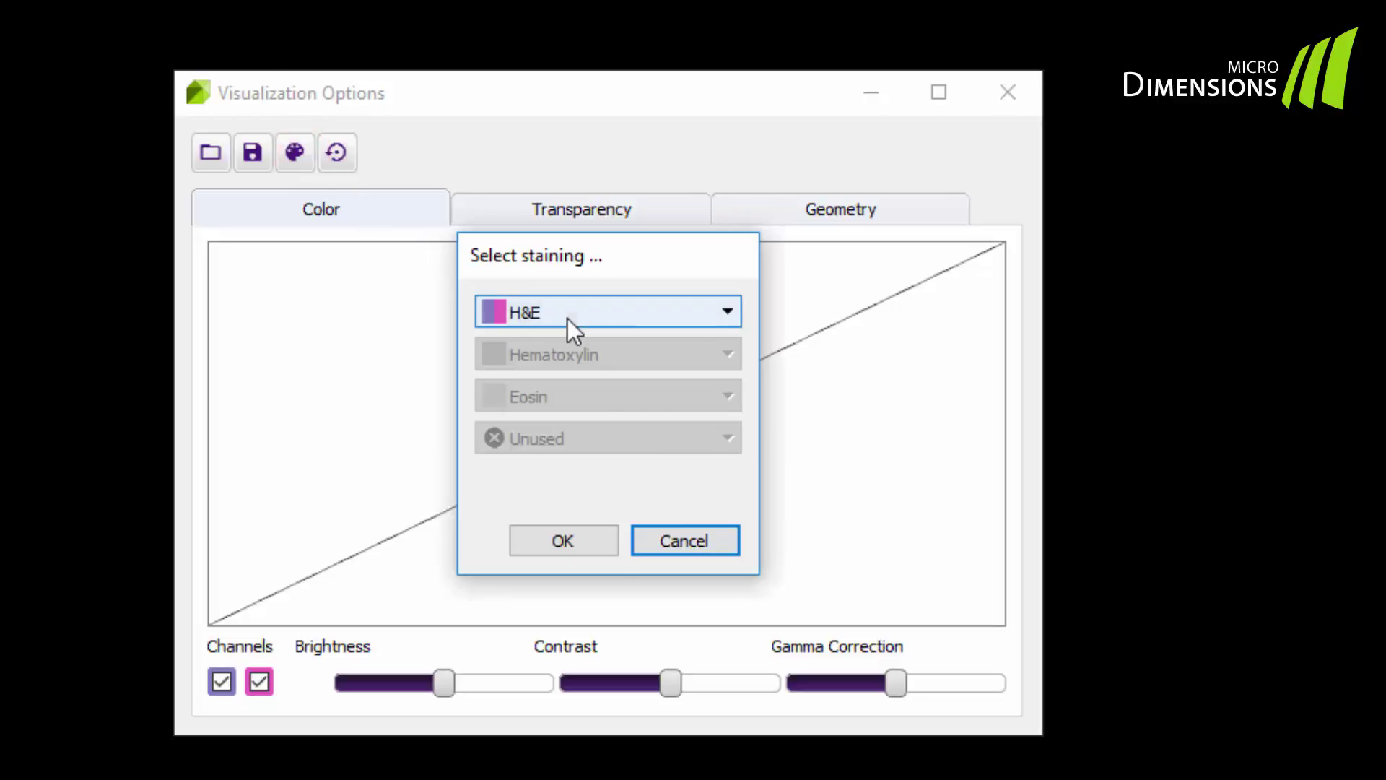
{"action": "left_click", "coordinate": [567, 318]}
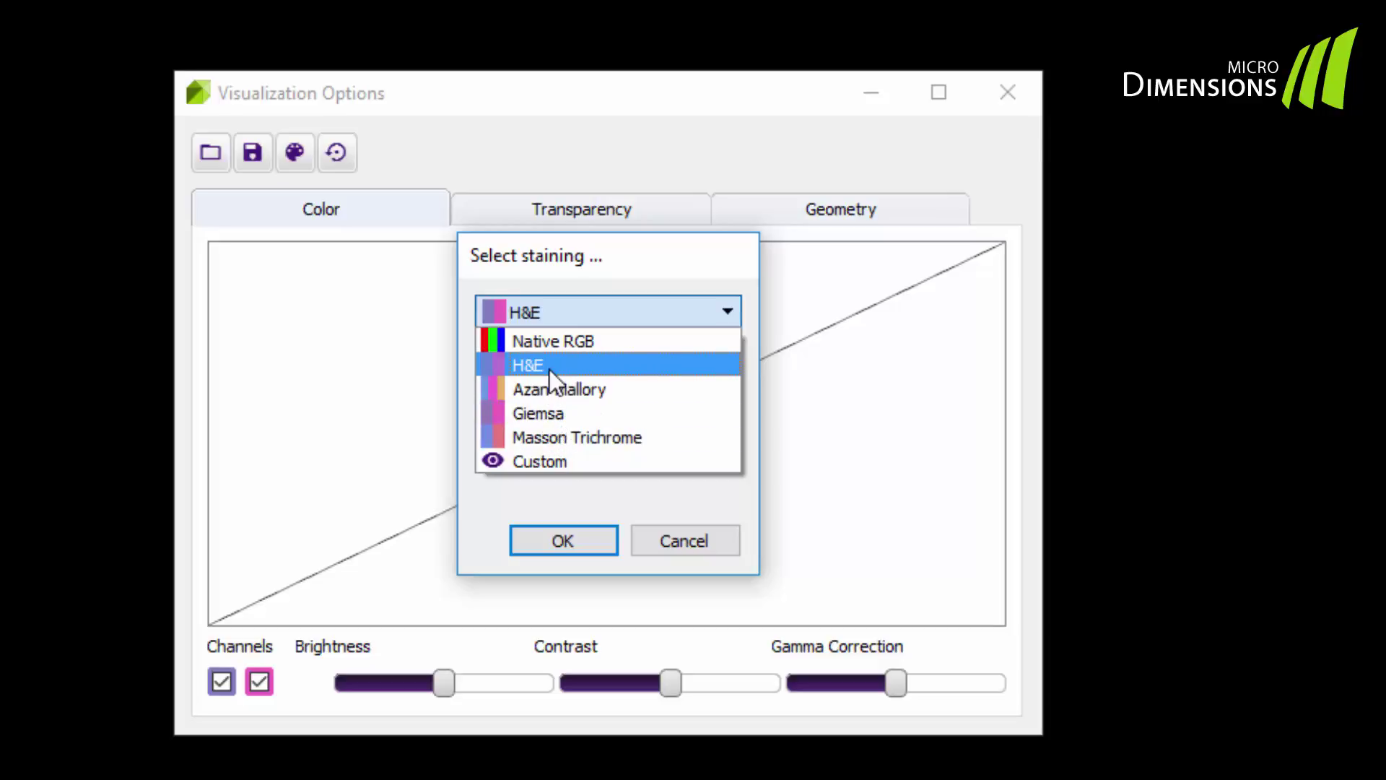
{"action": "left_click", "coordinate": [538, 460]}
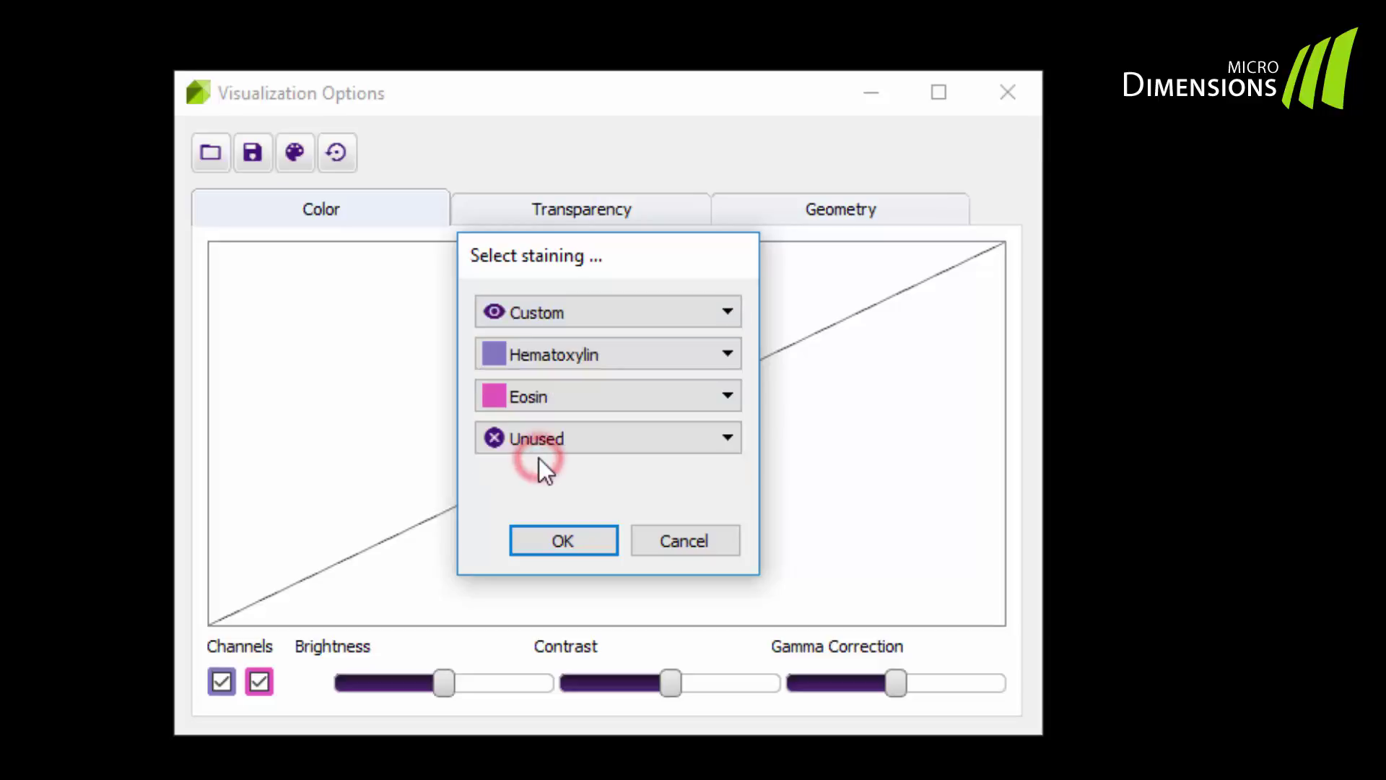
{"action": "left_click", "coordinate": [570, 355]}
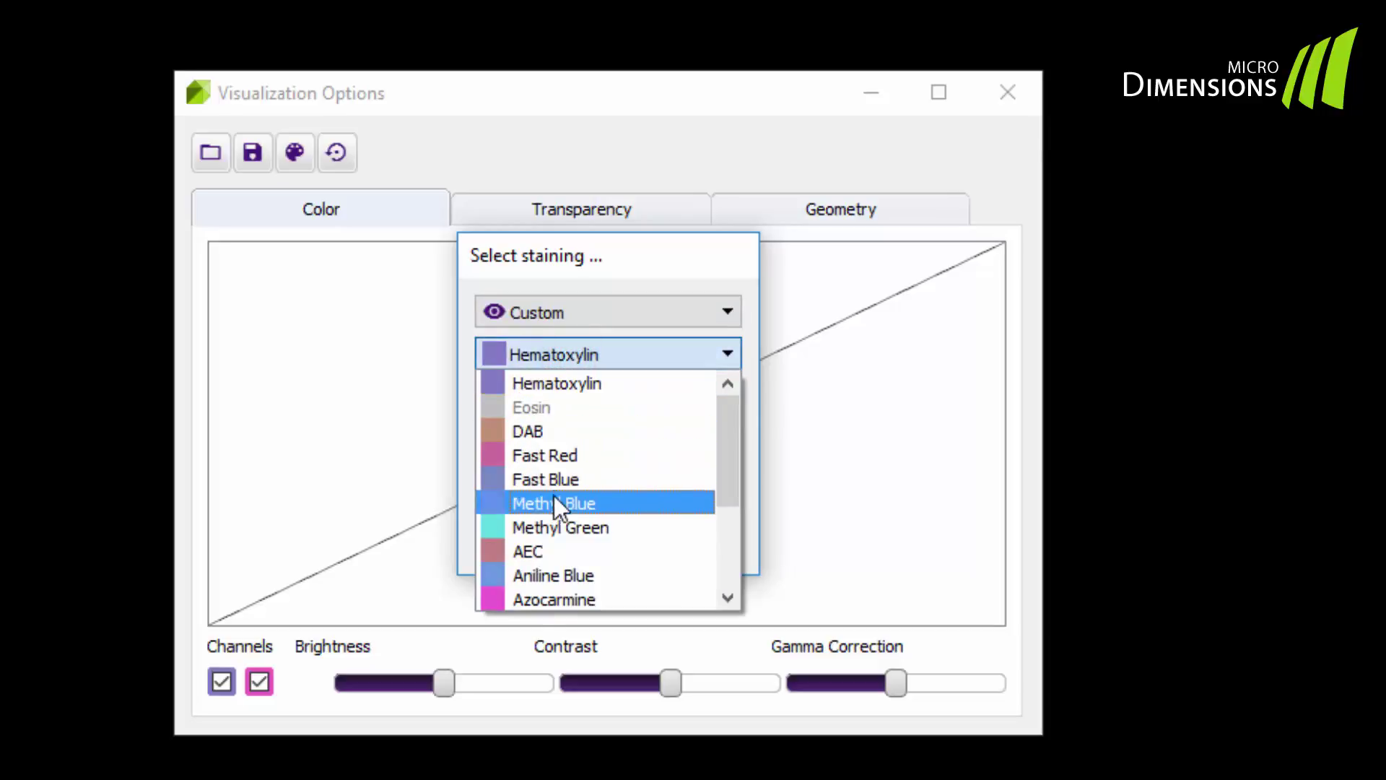
{"action": "scroll", "coordinate": [557, 607], "scroll_direction": "down", "scroll_amount": 3}
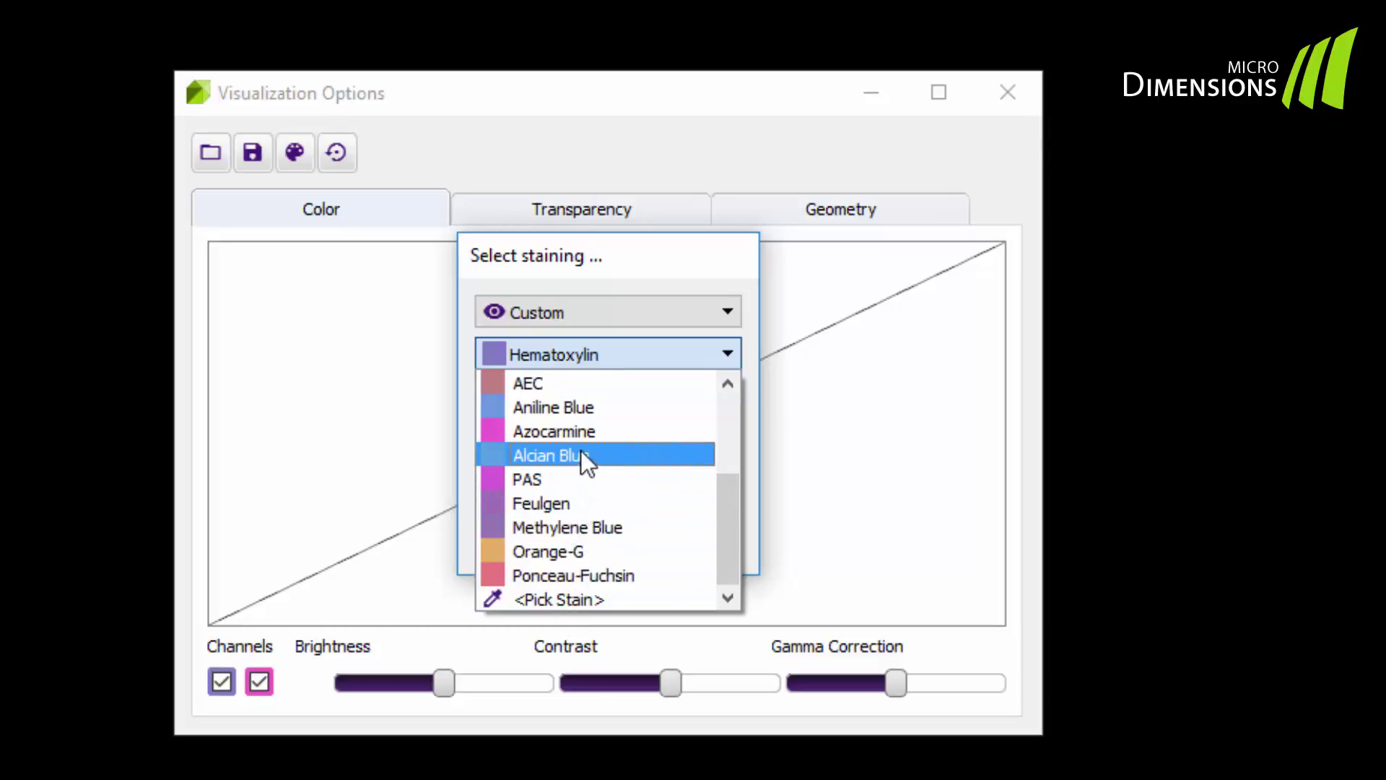
{"action": "scroll", "coordinate": [581, 451], "scroll_direction": "up", "scroll_amount": 2}
{"action": "scroll", "coordinate": [582, 450], "scroll_direction": "up", "scroll_amount": 1}
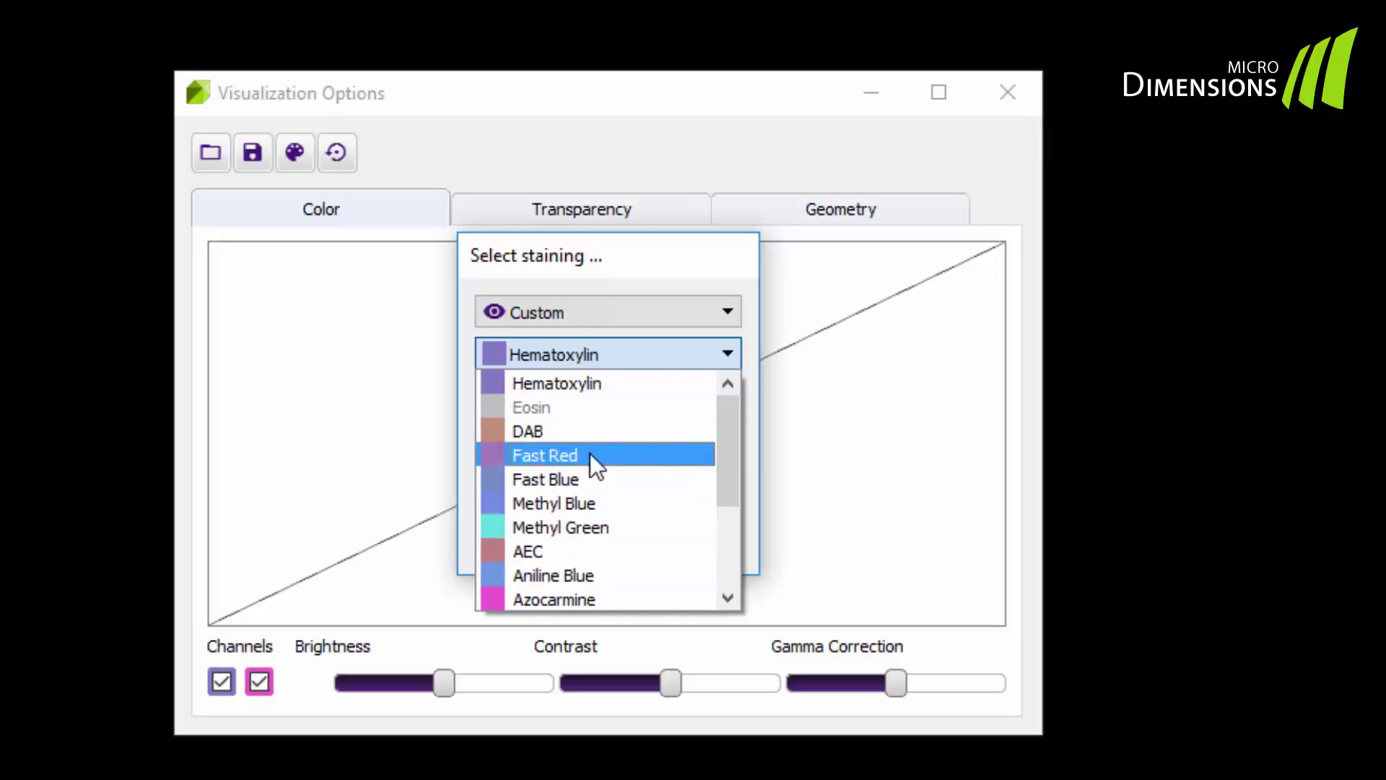
{"action": "left_click", "coordinate": [591, 384]}
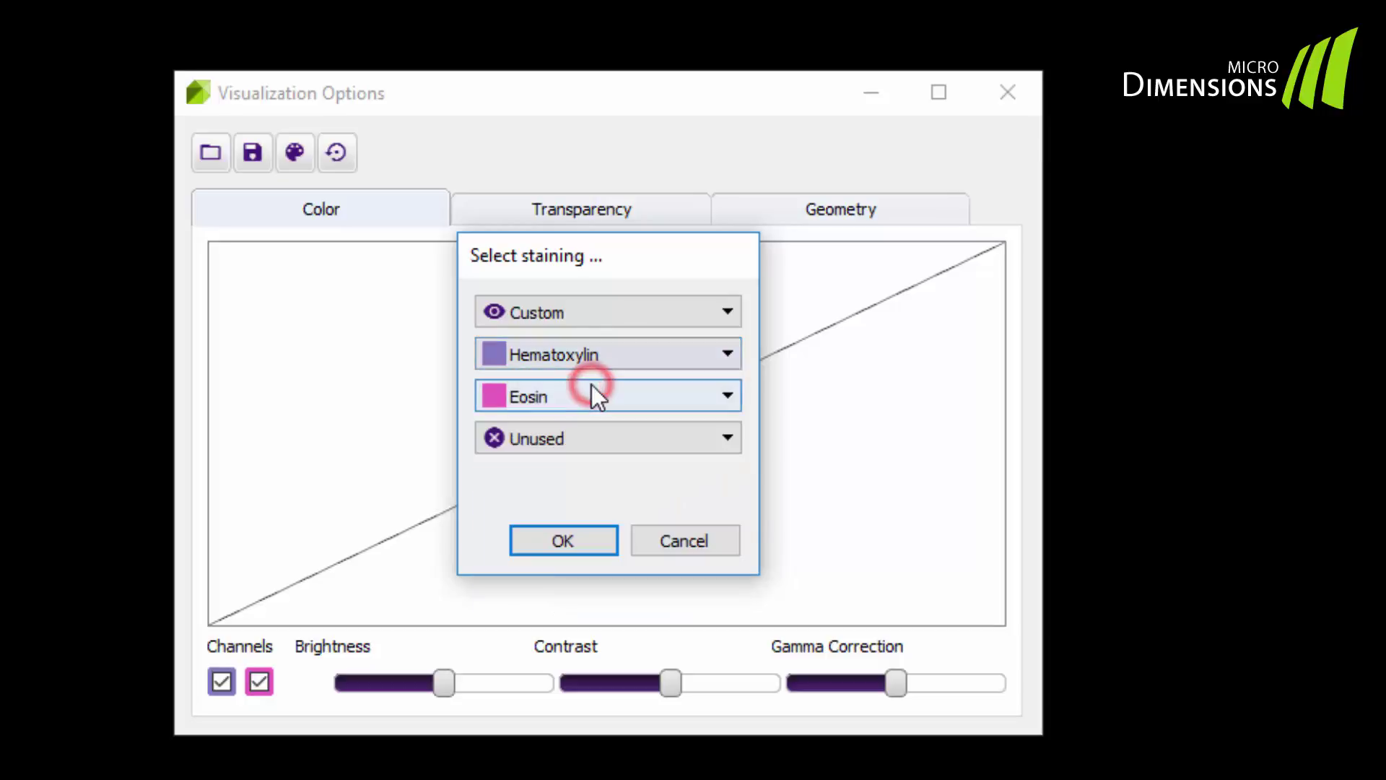
{"action": "left_click", "coordinate": [578, 537]}
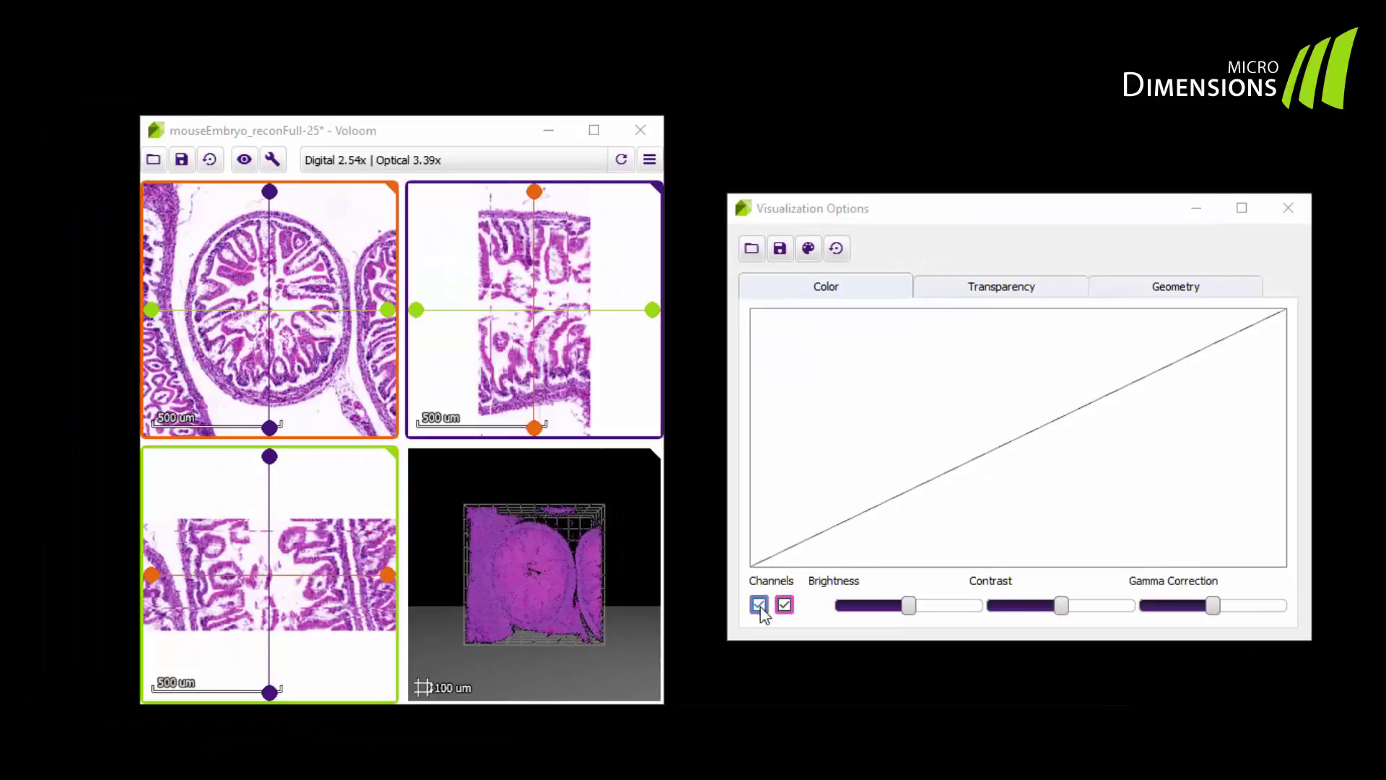
{"action": "left_click", "coordinate": [759, 605]}
{"action": "mouse_move", "coordinate": [566, 530]}
{"action": "left_mouse_down"}
{"action": "mouse_move", "coordinate": [555, 621]}
{"action": "mouse_move", "coordinate": [565, 530]}
{"action": "left_mouse_up"}
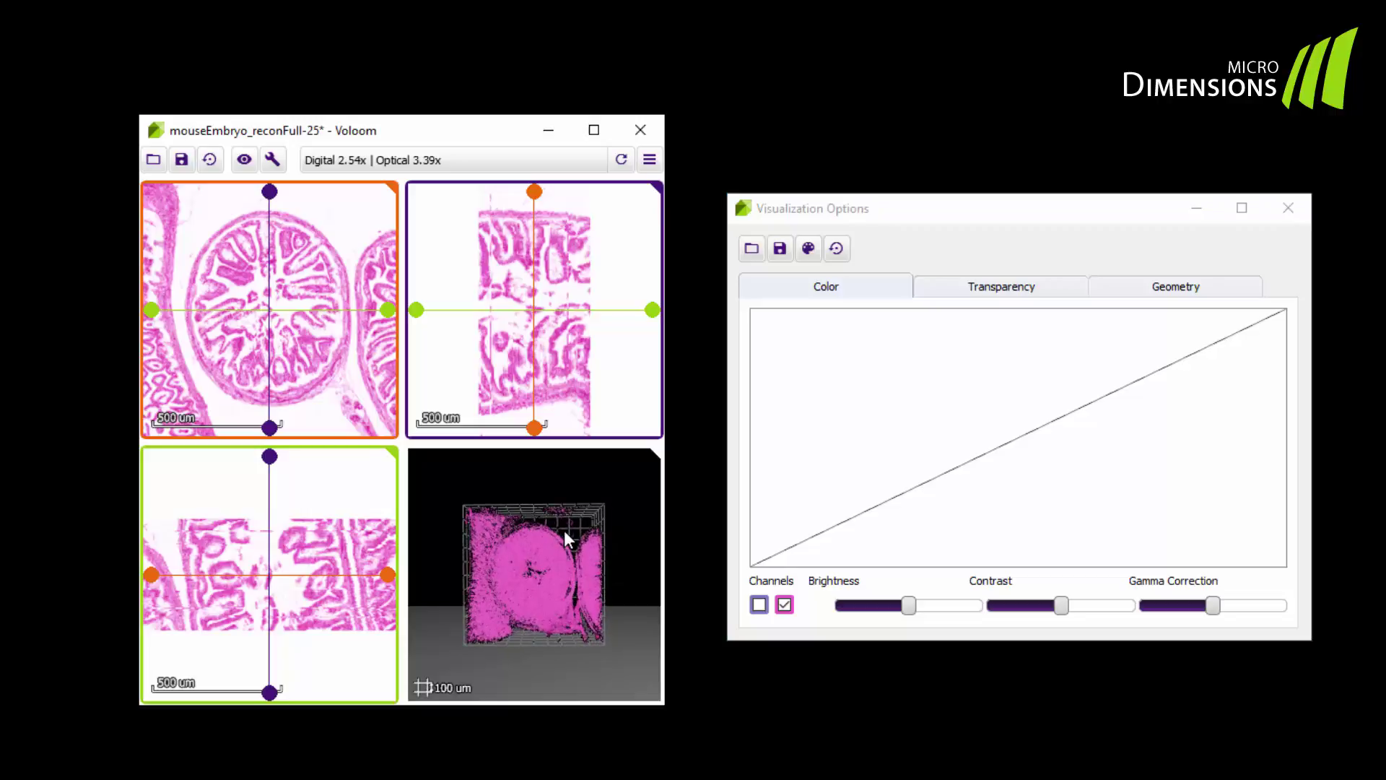
{"action": "left_click", "coordinate": [759, 605]}
{"action": "left_click", "coordinate": [786, 606]}
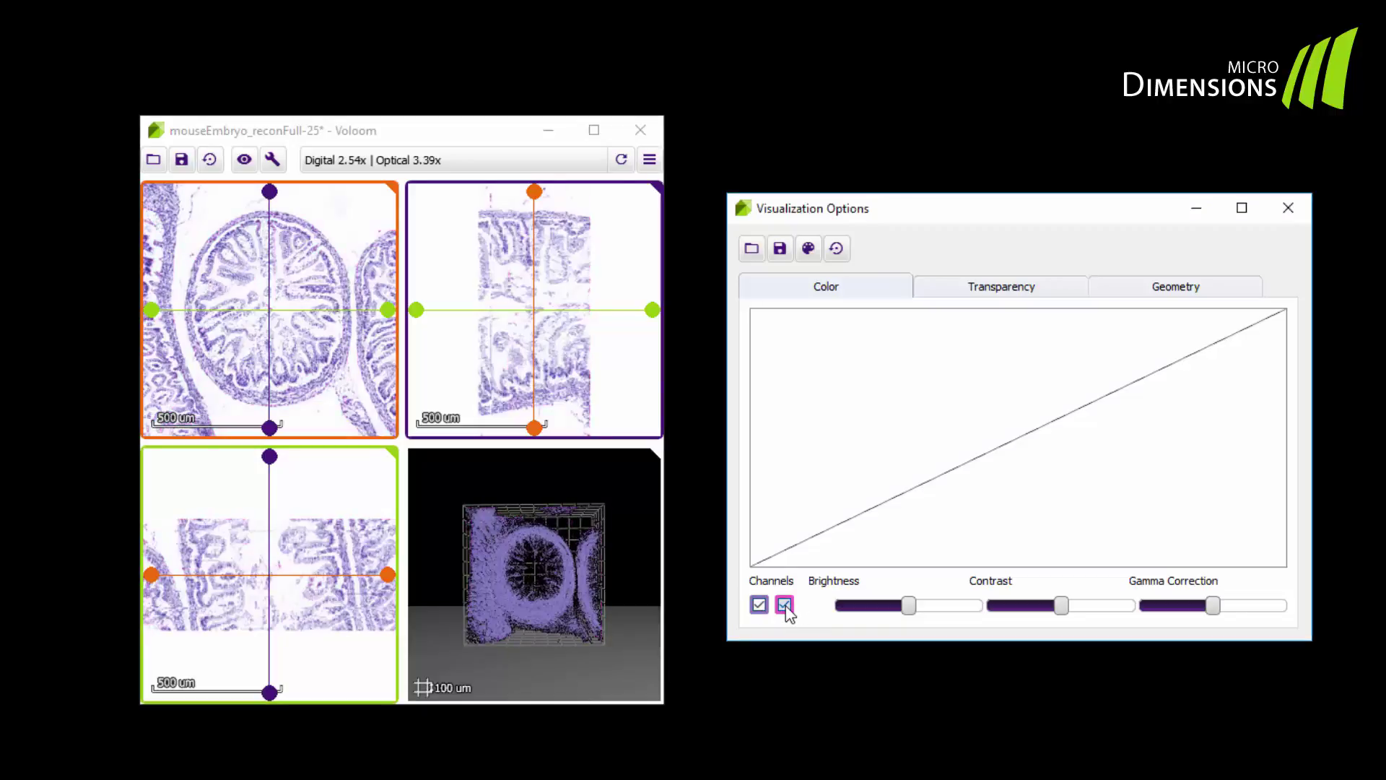
{"action": "left_click_drag", "start_coordinate": [597, 588], "coordinate": [576, 543]}
{"action": "left_click", "coordinate": [784, 604]}
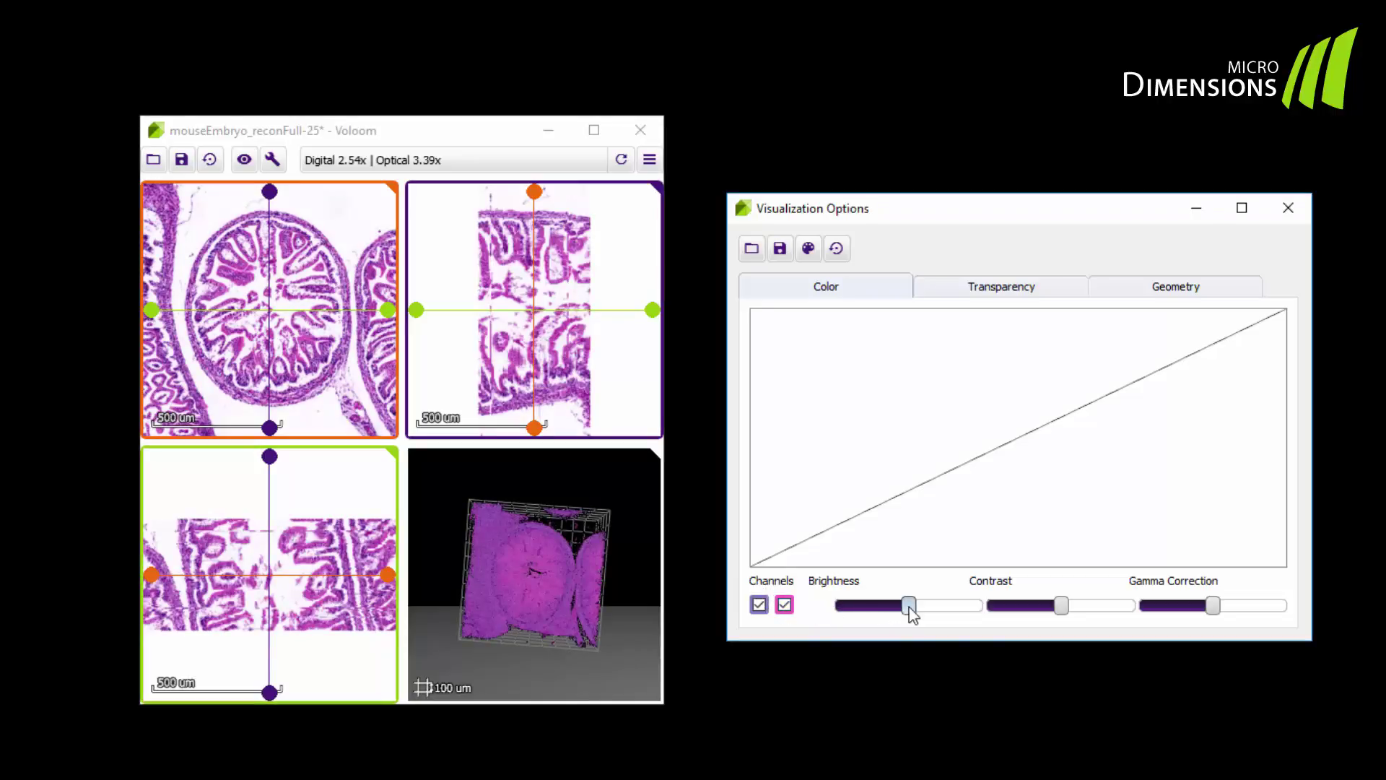
{"action": "mouse_move", "coordinate": [909, 607]}
{"action": "left_mouse_down"}
{"action": "mouse_move", "coordinate": [937, 609]}
{"action": "mouse_move", "coordinate": [894, 611]}
{"action": "left_mouse_up"}
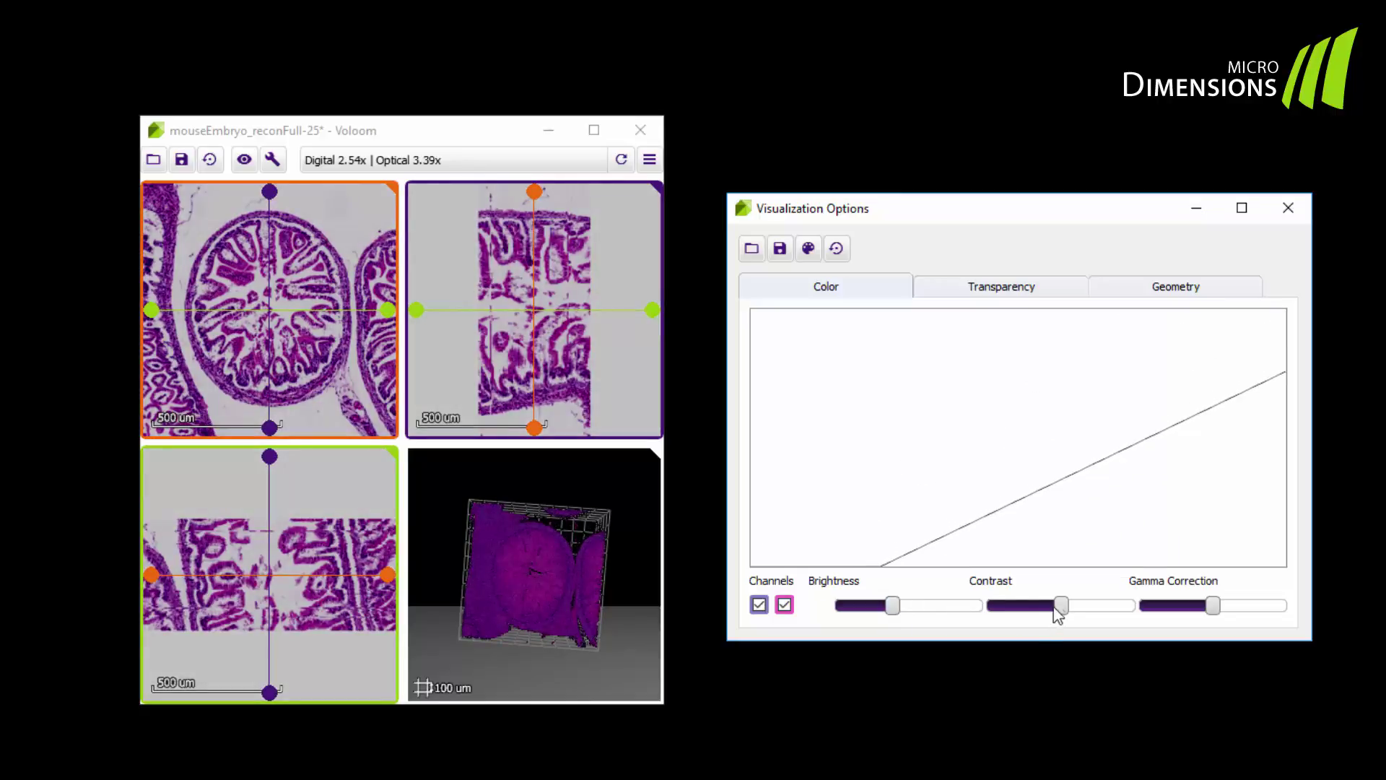
{"action": "mouse_move", "coordinate": [1066, 605]}
{"action": "left_mouse_down"}
{"action": "mouse_move", "coordinate": [1098, 607]}
{"action": "mouse_move", "coordinate": [1051, 610]}
{"action": "left_mouse_up"}
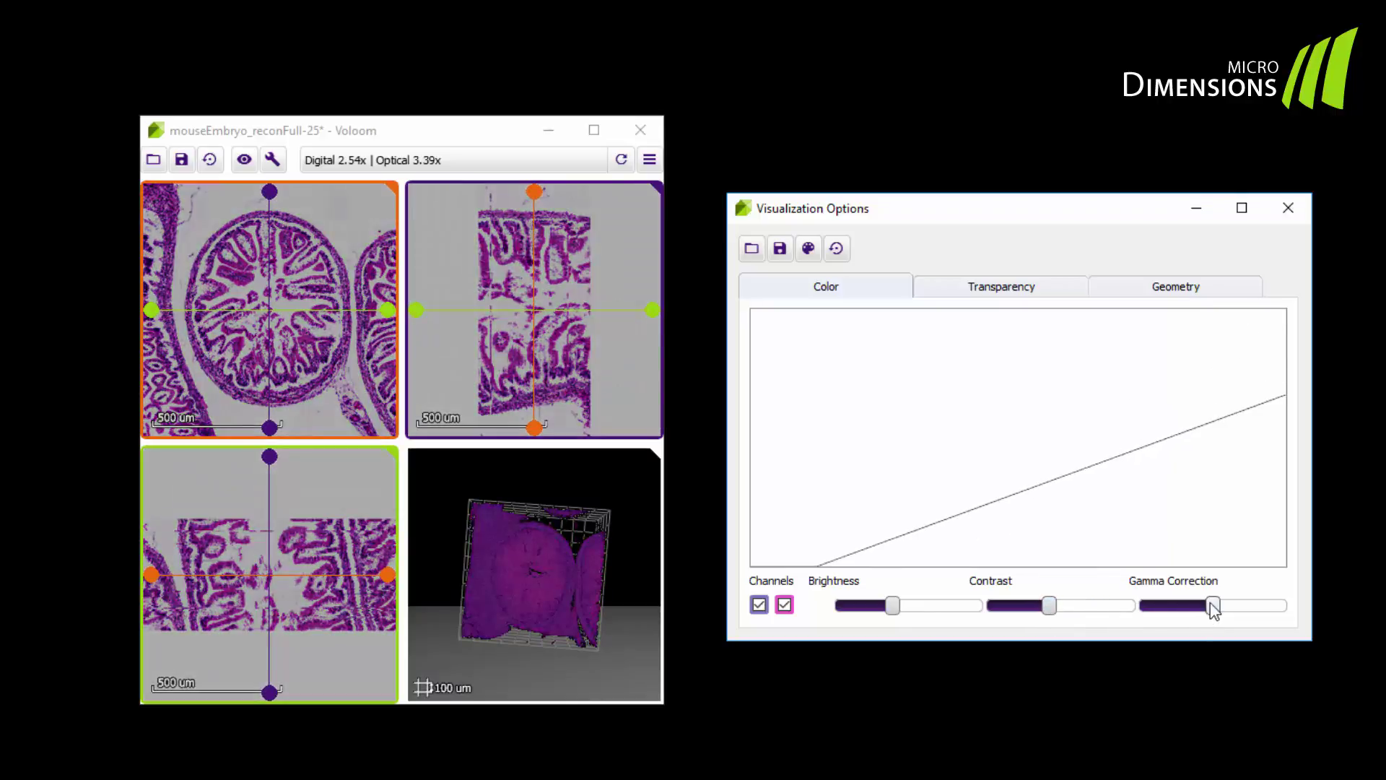
{"action": "mouse_move", "coordinate": [1215, 605]}
{"action": "left_mouse_down"}
{"action": "mouse_move", "coordinate": [1251, 606]}
{"action": "mouse_move", "coordinate": [1204, 608]}
{"action": "left_mouse_up"}
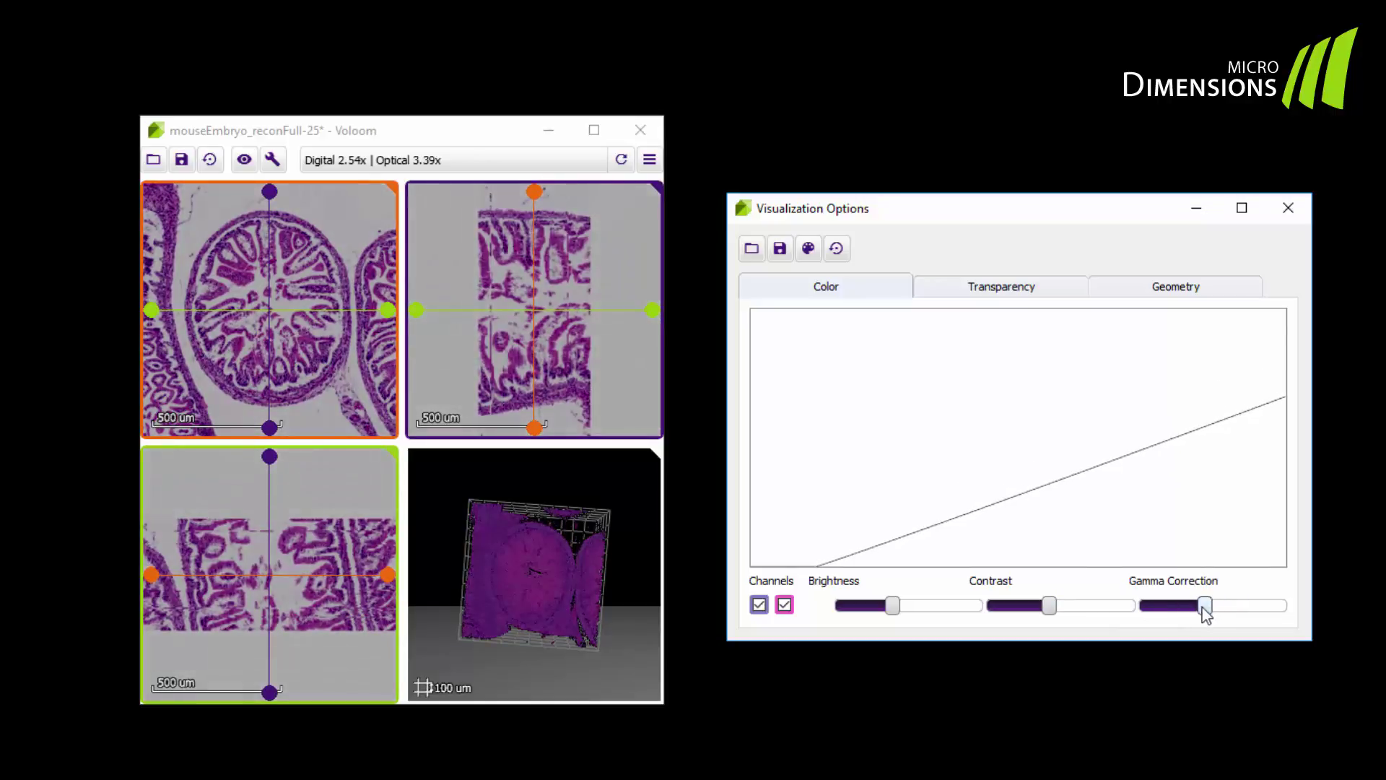
{"action": "left_click", "coordinate": [837, 249]}
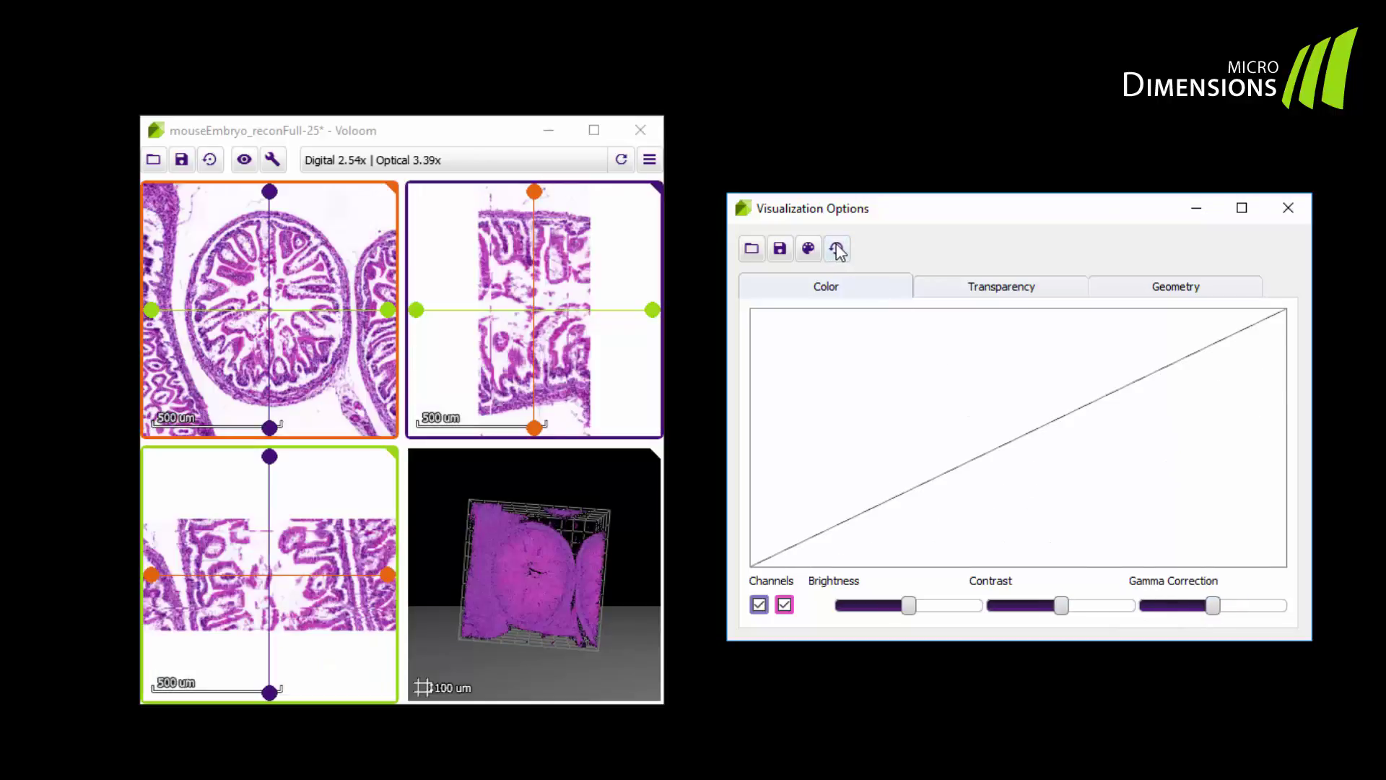
In the Geometry scene tree, toggle Volume Grid and Volume Rendering off and back on
{"action": "left_click", "coordinate": [837, 250]}
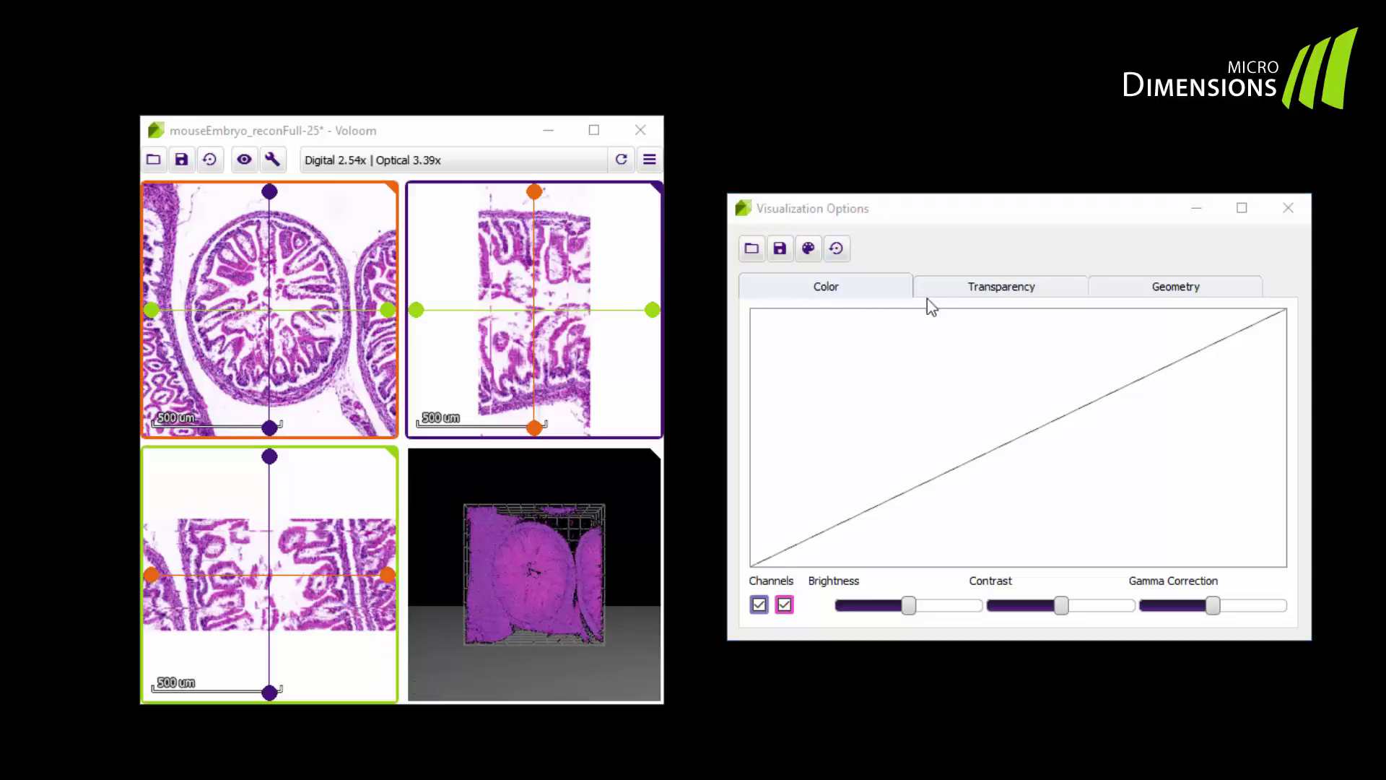
{"action": "left_click", "coordinate": [1119, 296]}
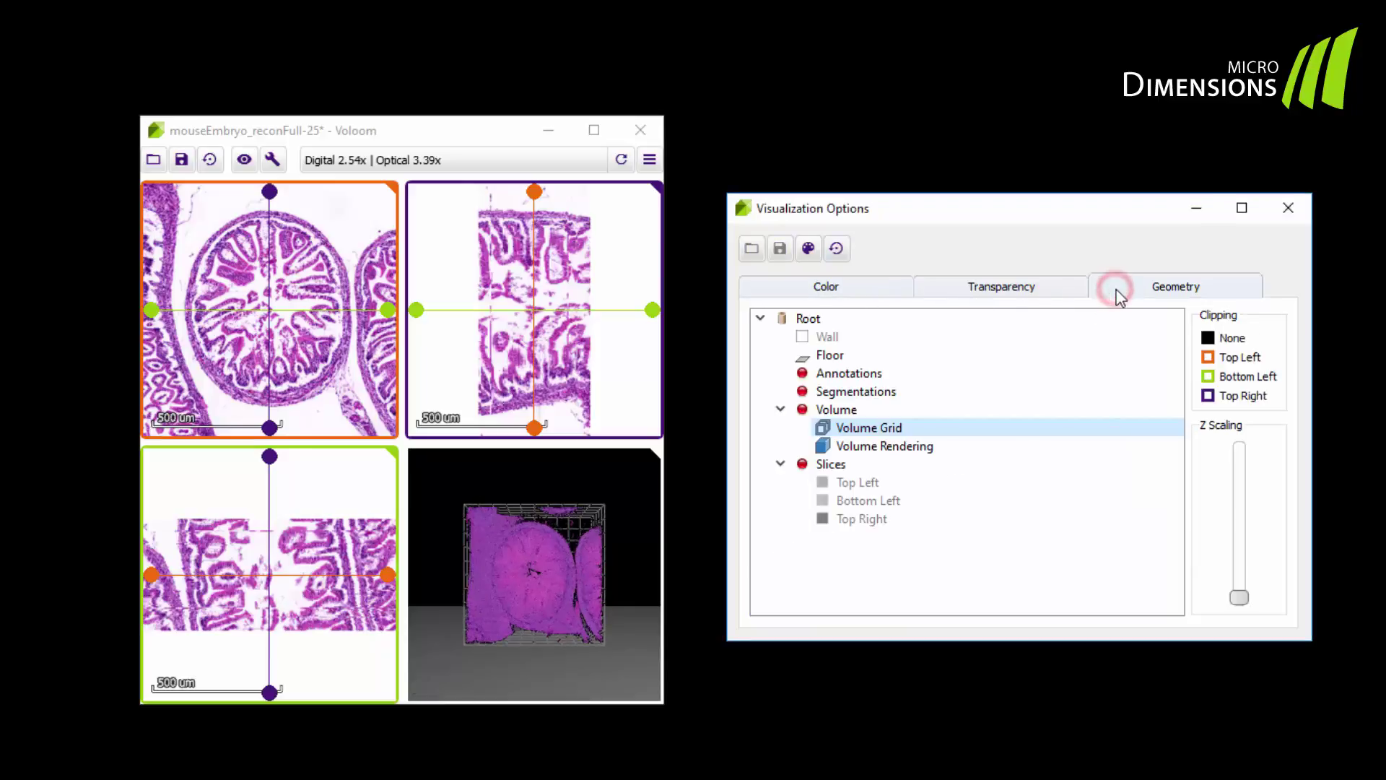
{"action": "double_click", "coordinate": [967, 432]}
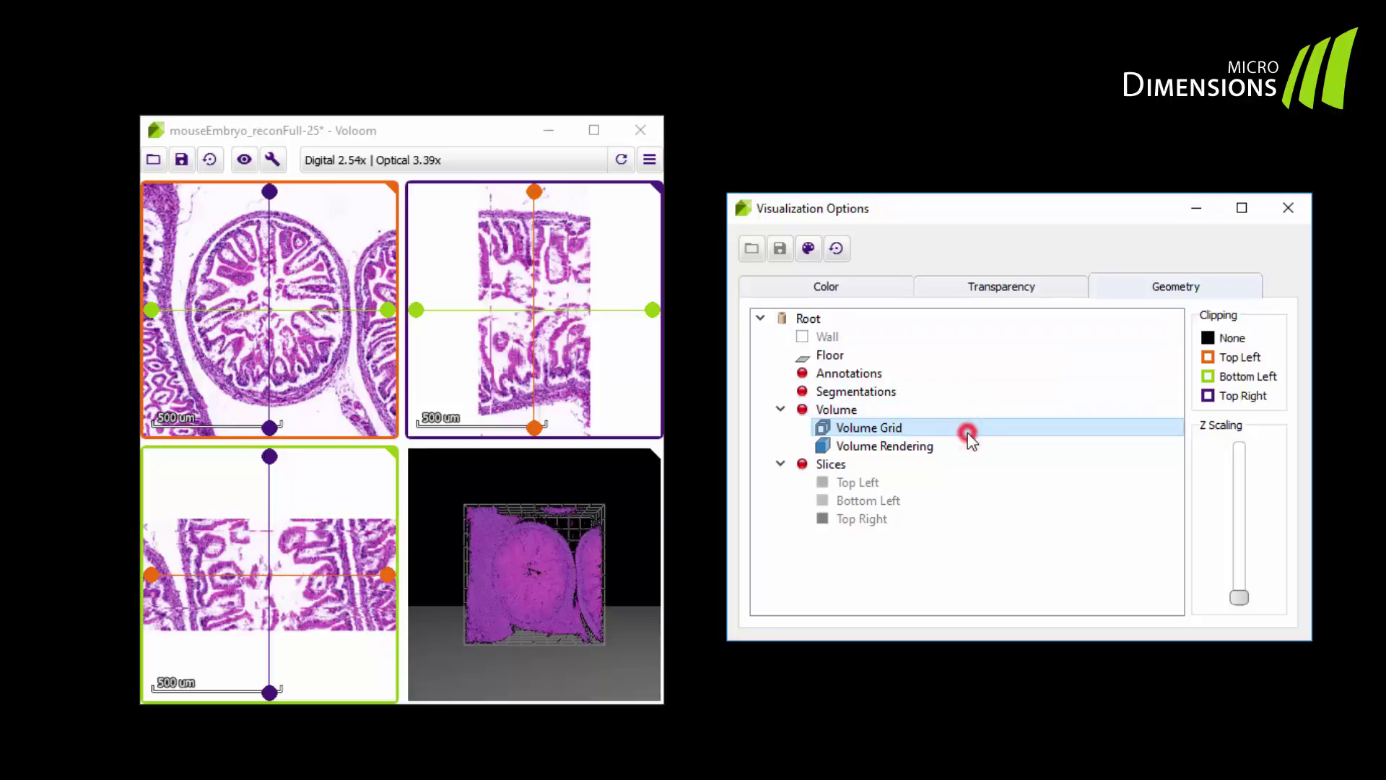
{"action": "double_click", "coordinate": [967, 432]}
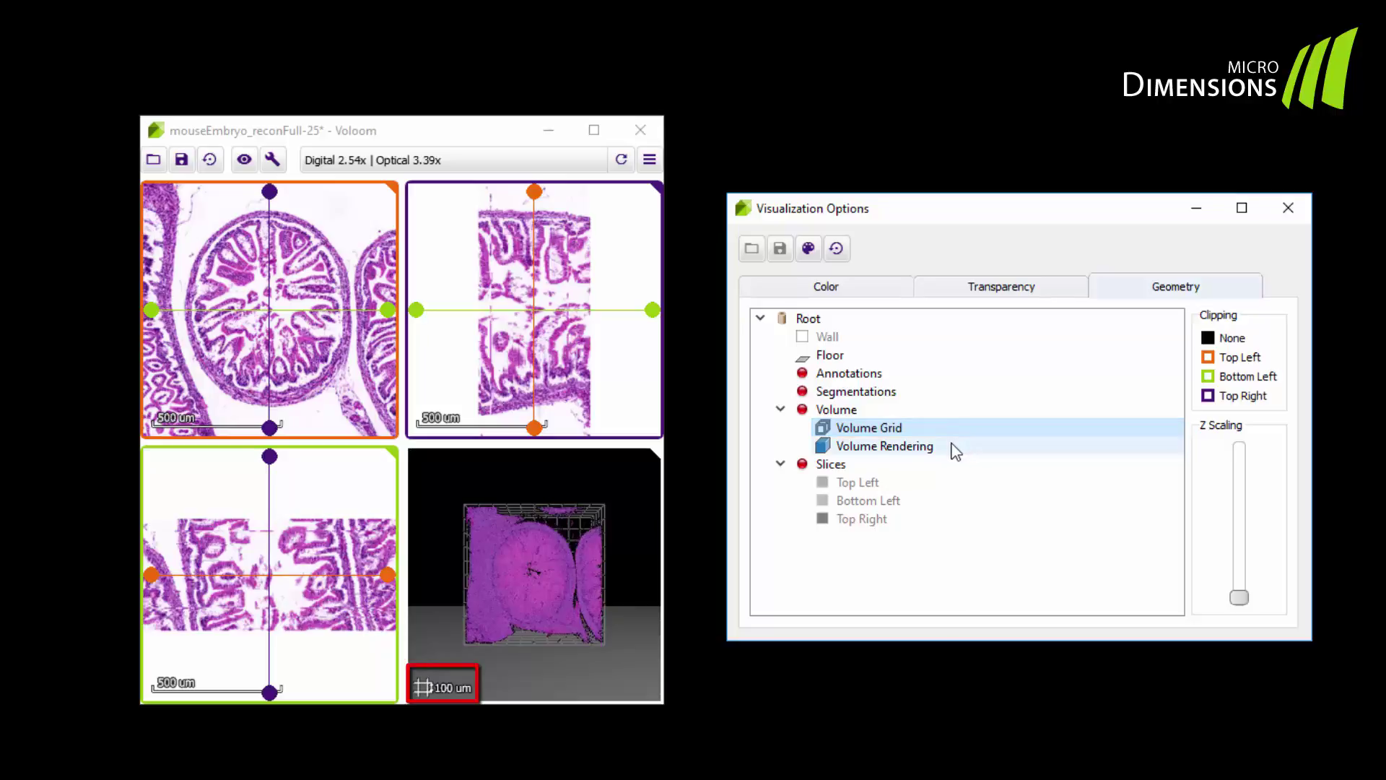
{"action": "left_click", "coordinate": [952, 445]}
{"action": "double_click", "coordinate": [952, 444]}
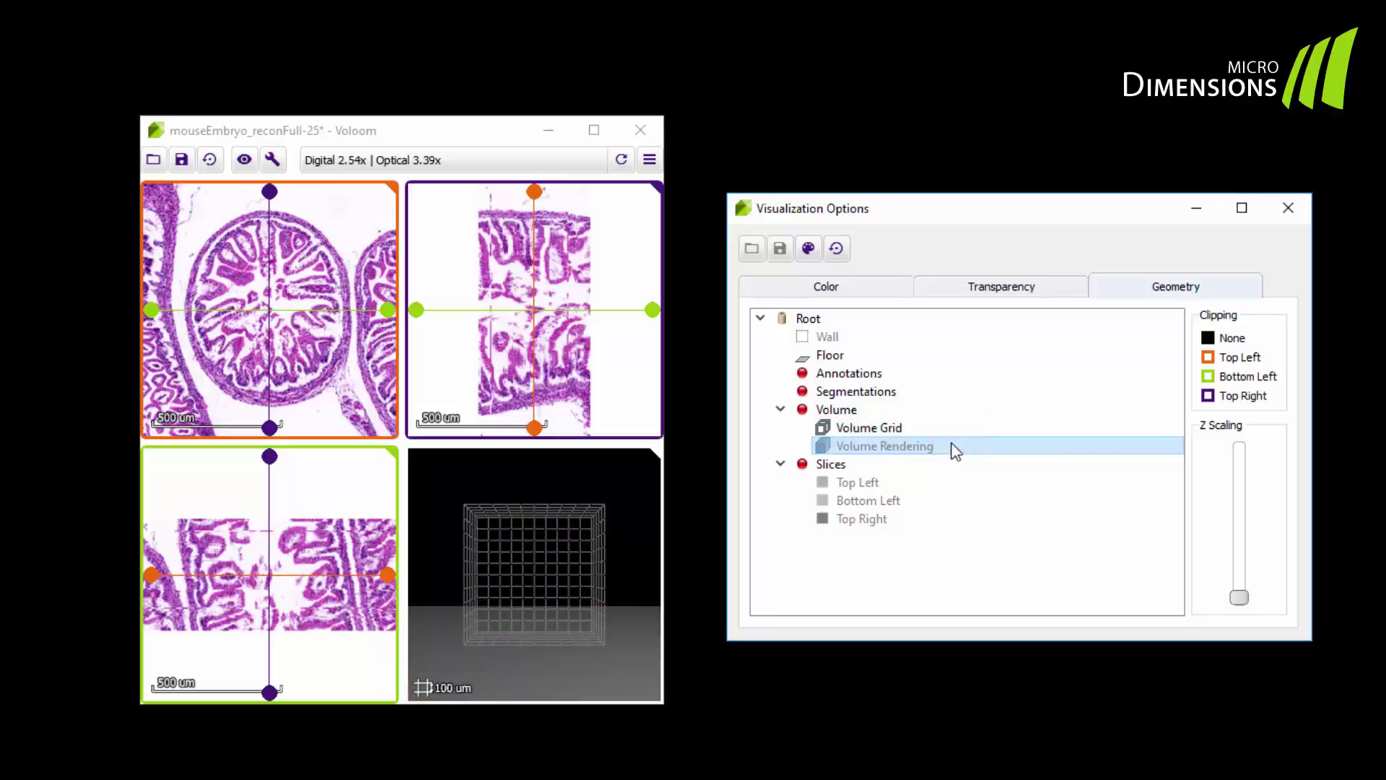
{"action": "double_click", "coordinate": [954, 448]}
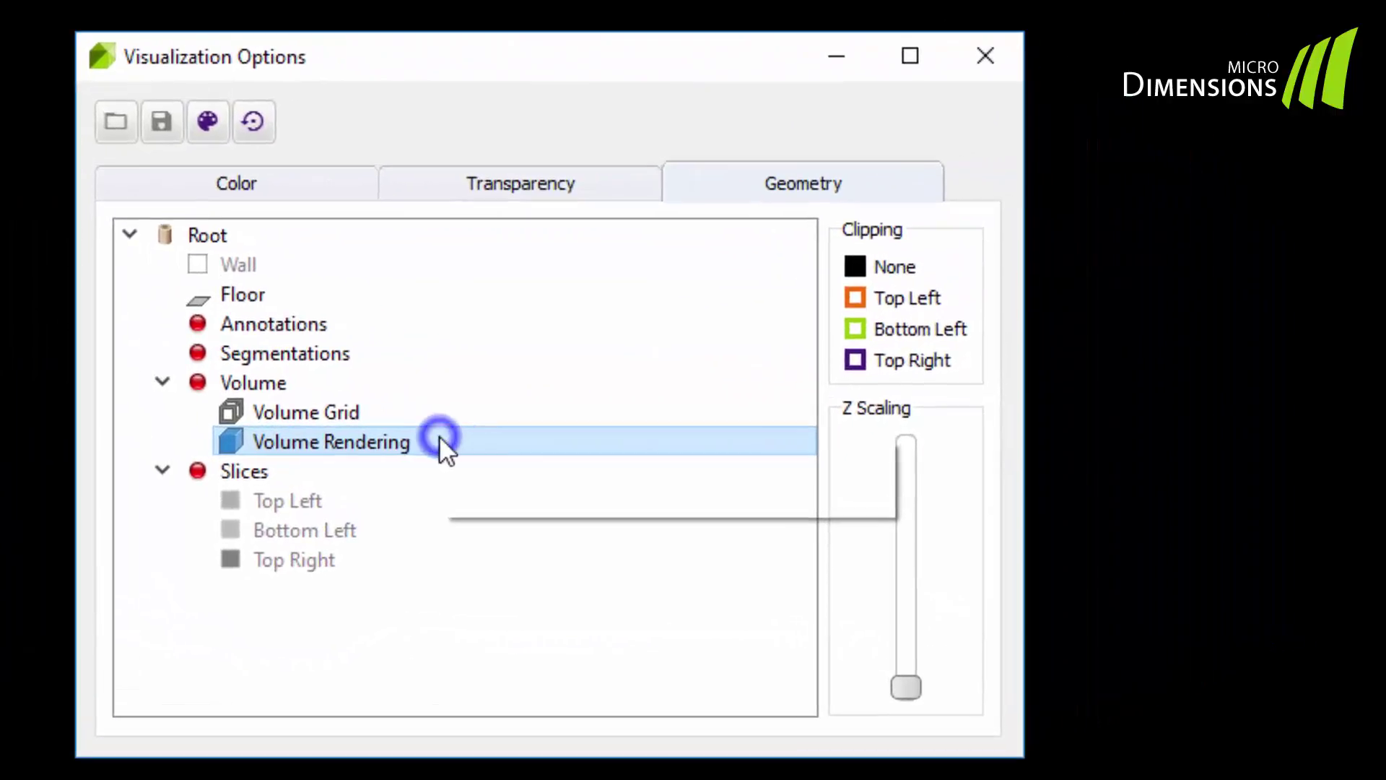
Check the Volume Rendering context menu, then select the Annotations and Segmentations layers
{"action": "right_click", "coordinate": [952, 443]}
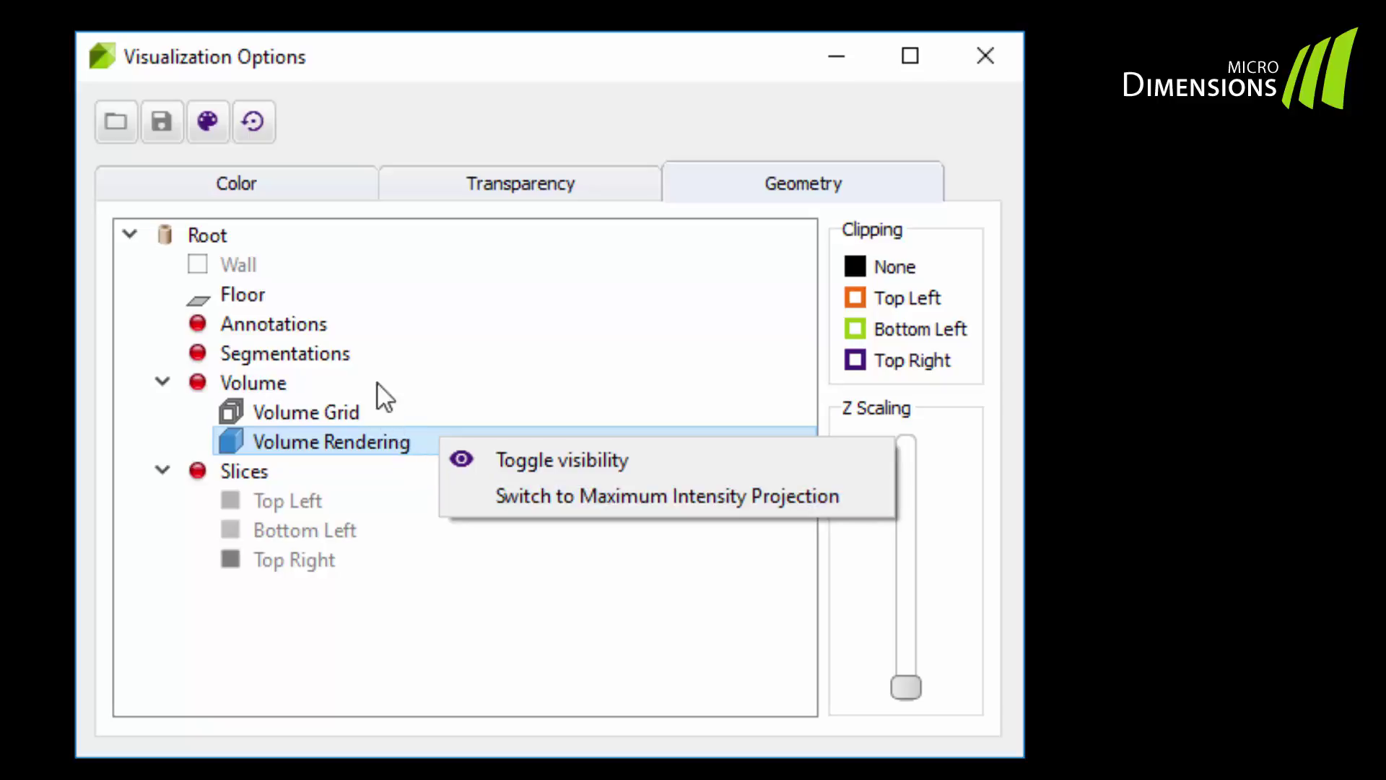
{"action": "left_click", "coordinate": [306, 320]}
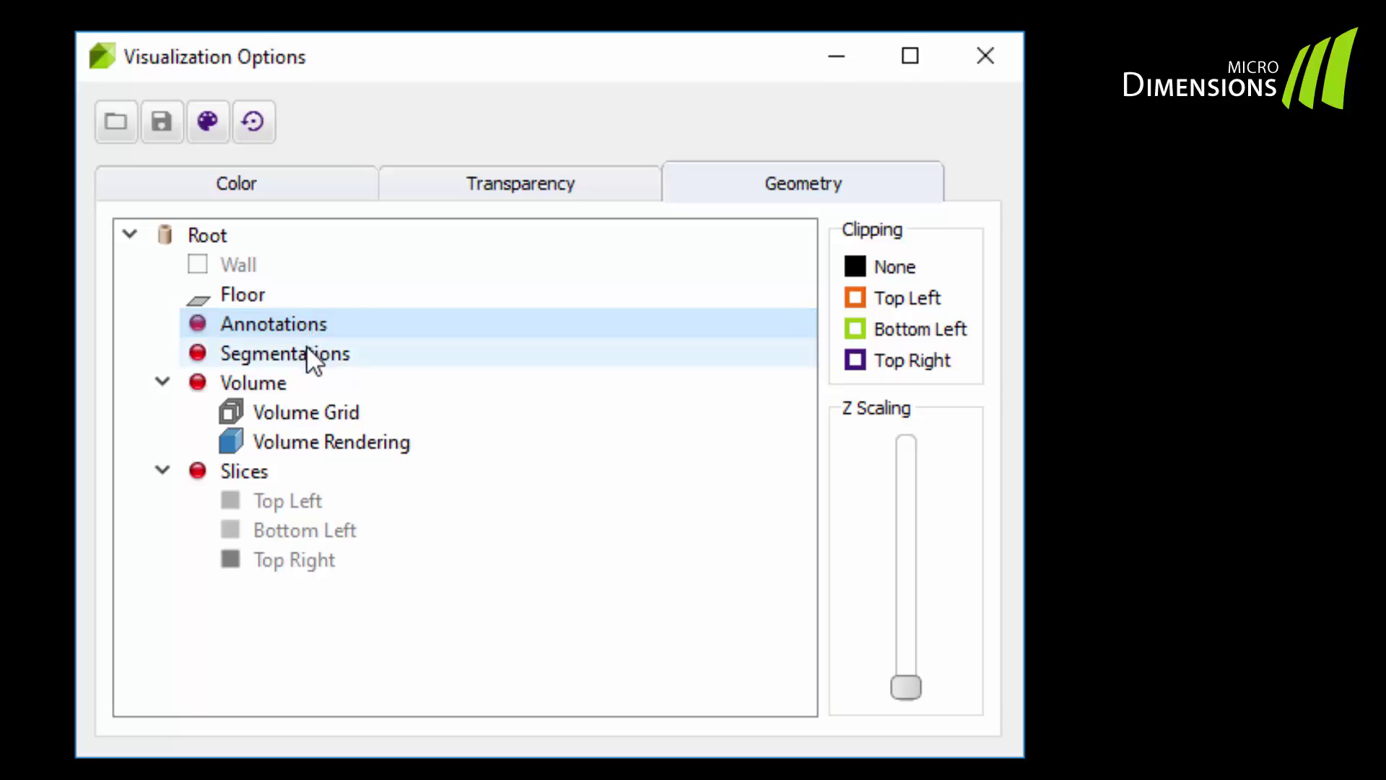
{"action": "left_click", "coordinate": [306, 353]}
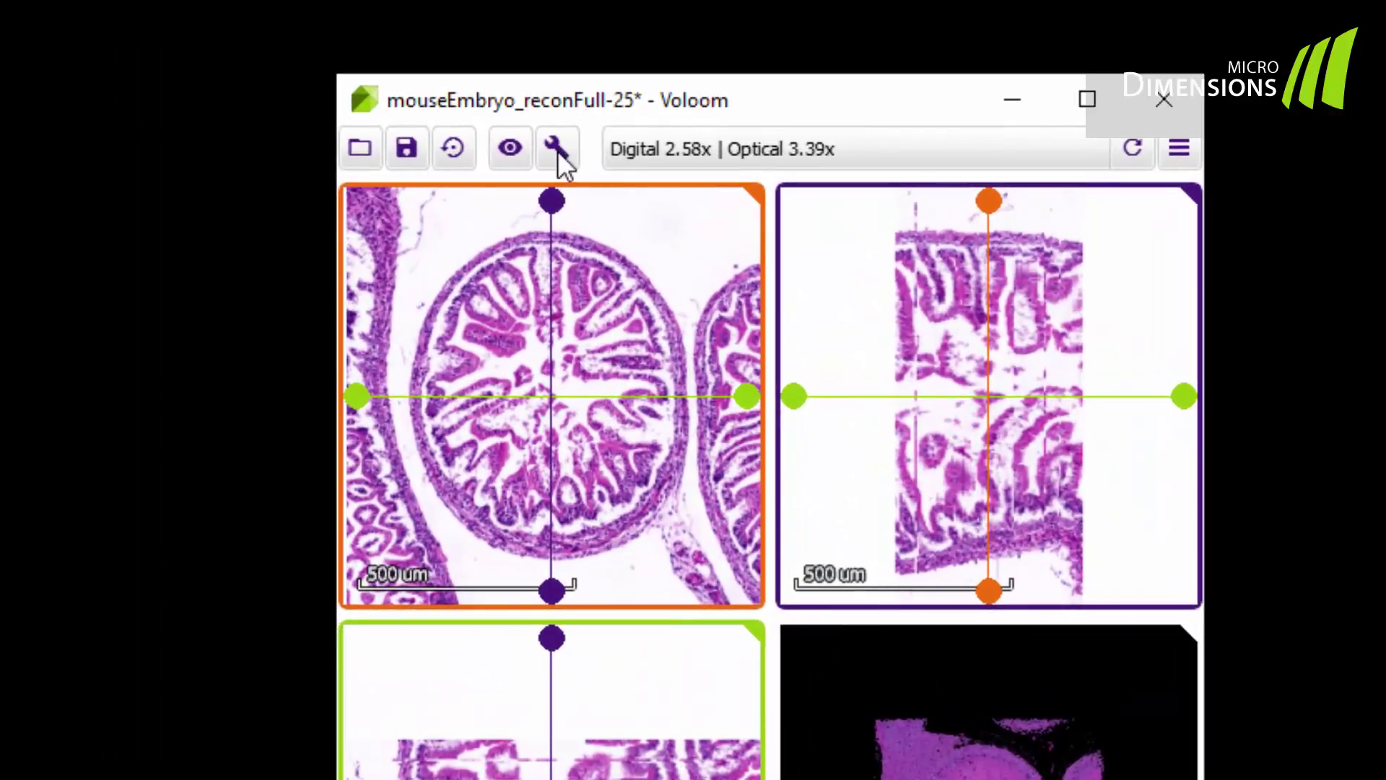
{"action": "left_click", "coordinate": [557, 148]}
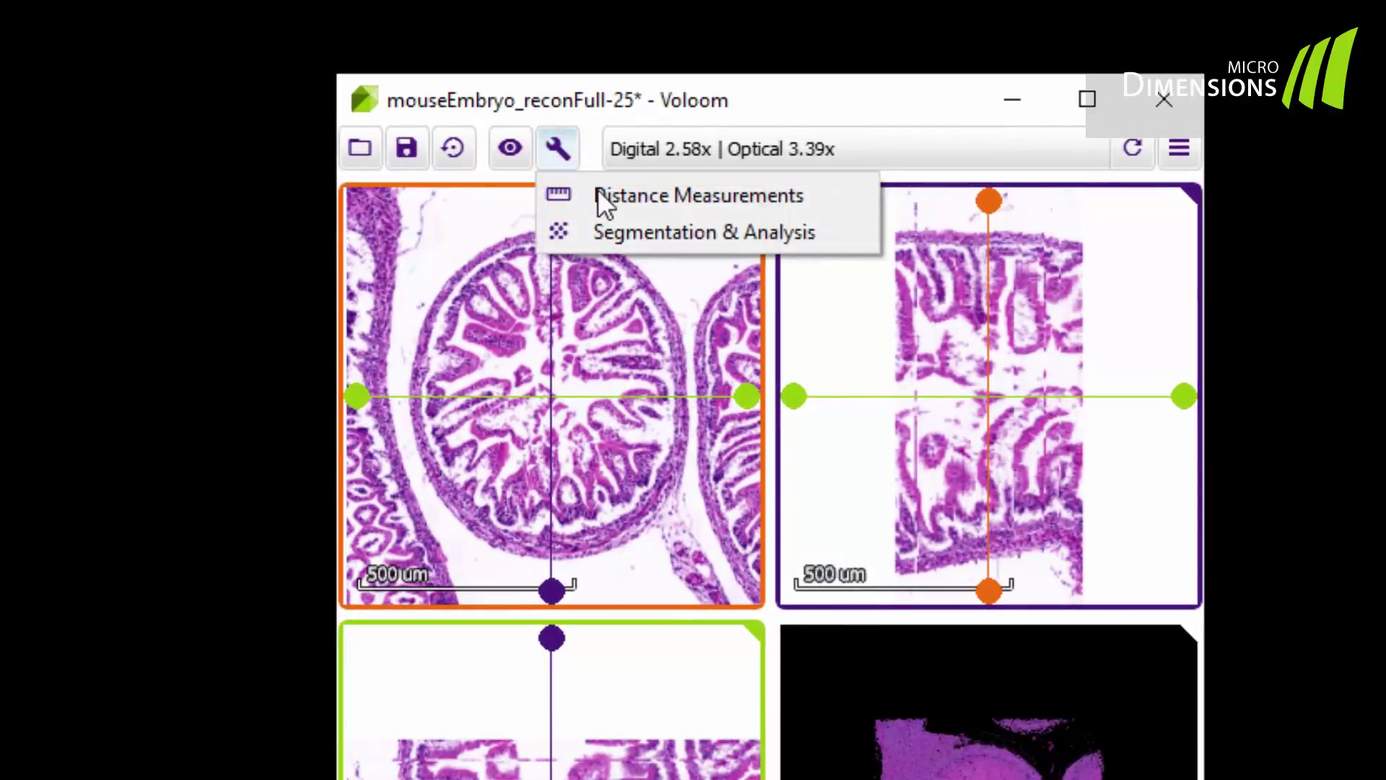
{"action": "left_click", "coordinate": [599, 195]}
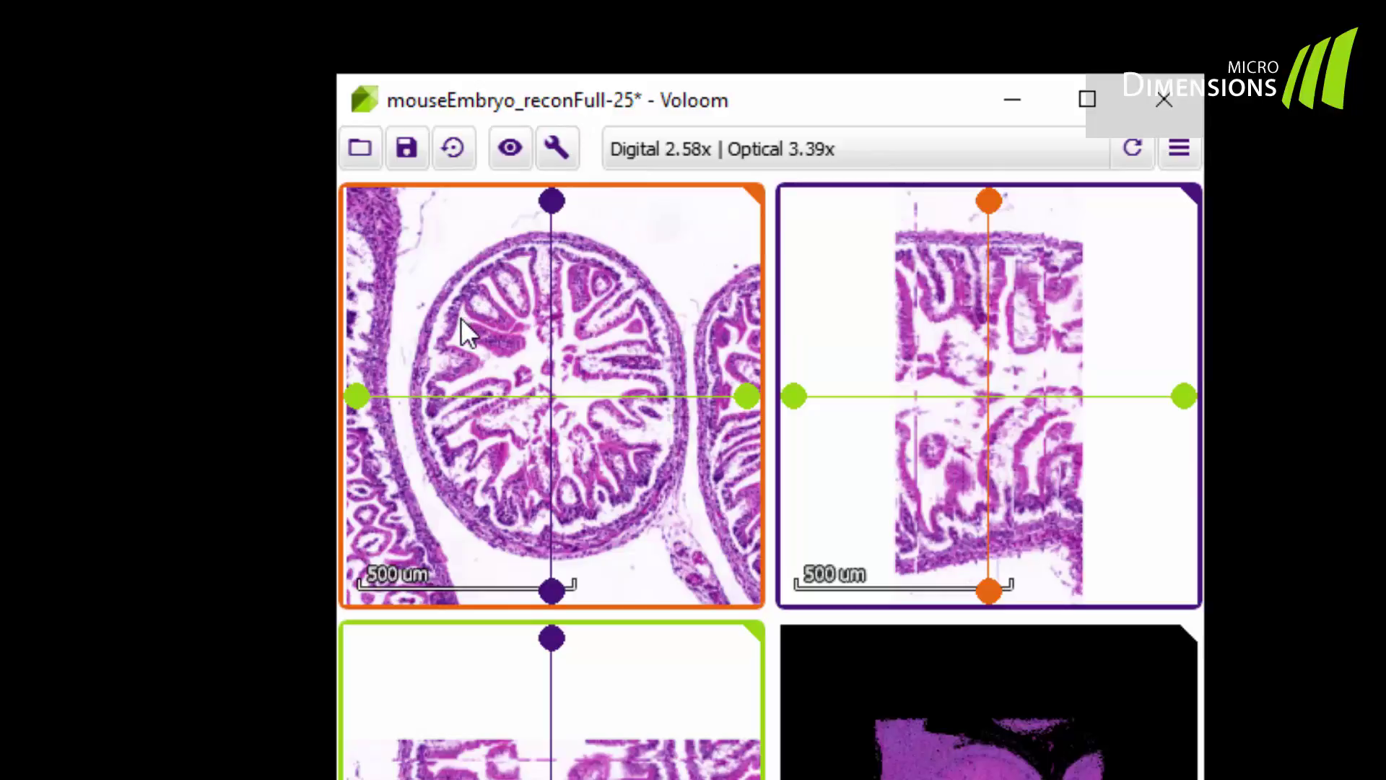
{"action": "left_click_drag", "start_coordinate": [455, 320], "coordinate": [663, 459]}
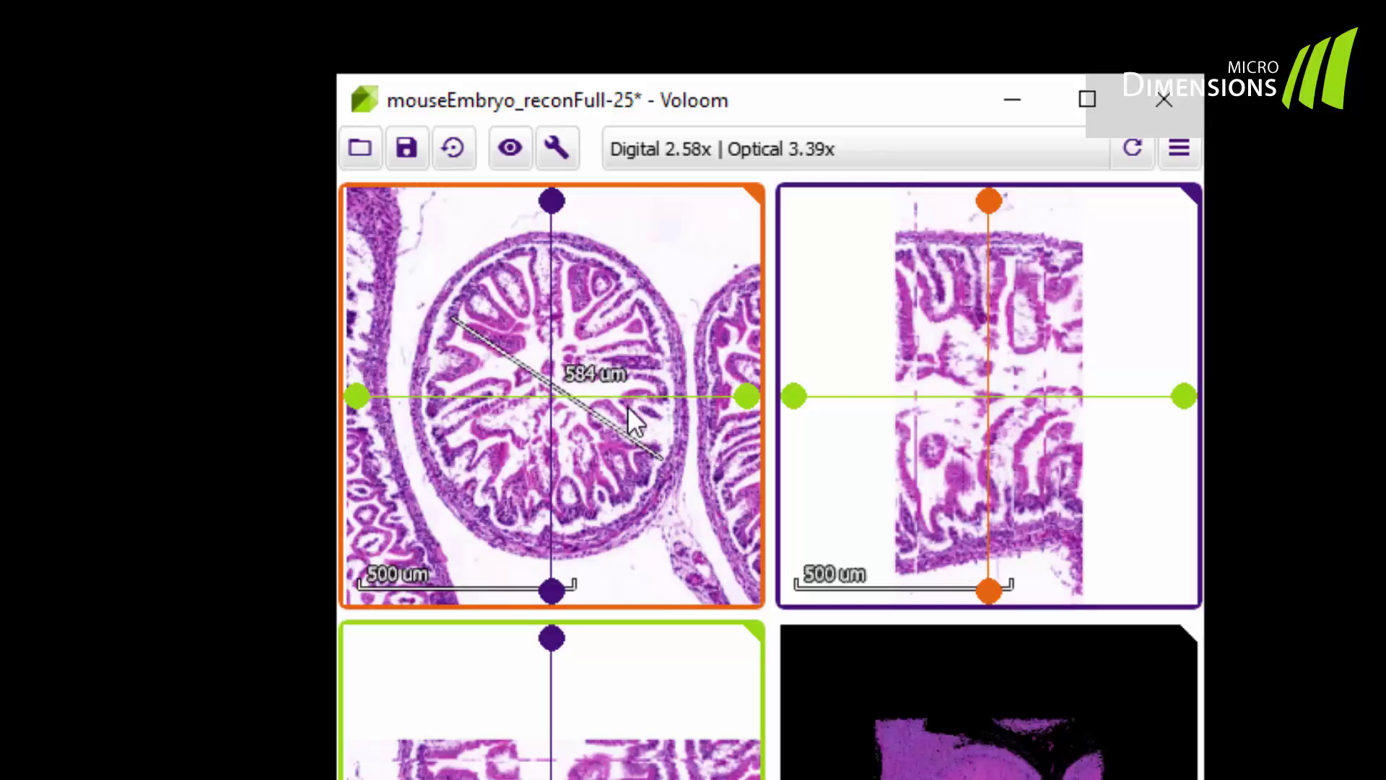
{"action": "left_click", "coordinate": [610, 374]}
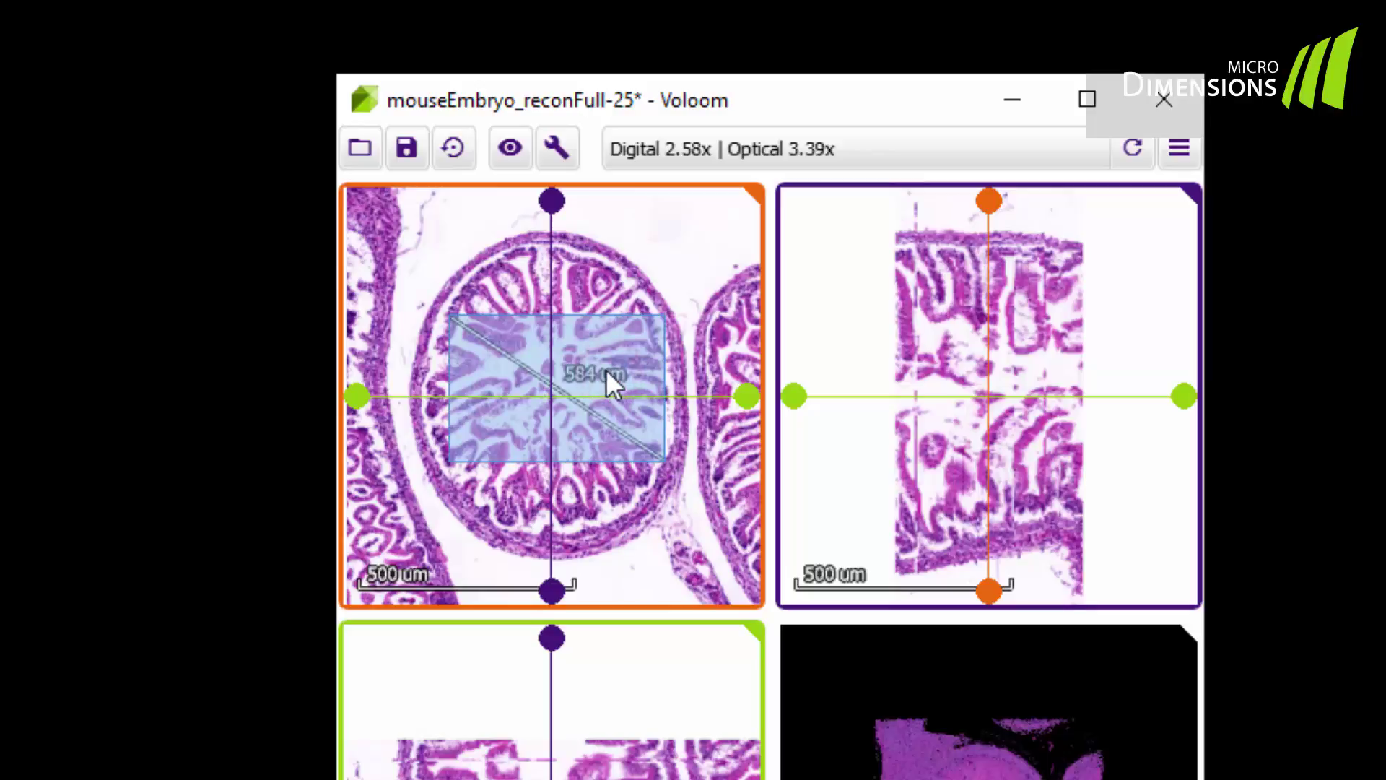
{"action": "key", "text": "Delete"}
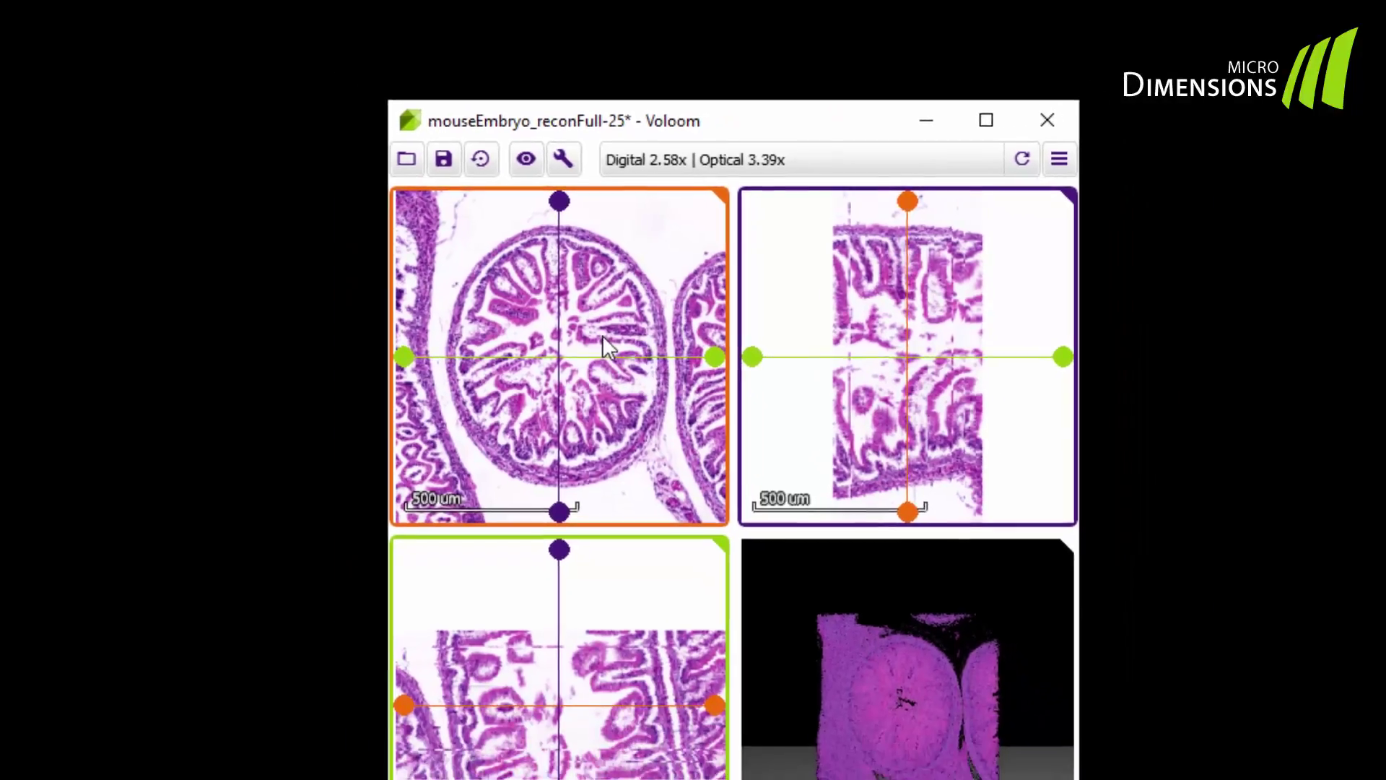